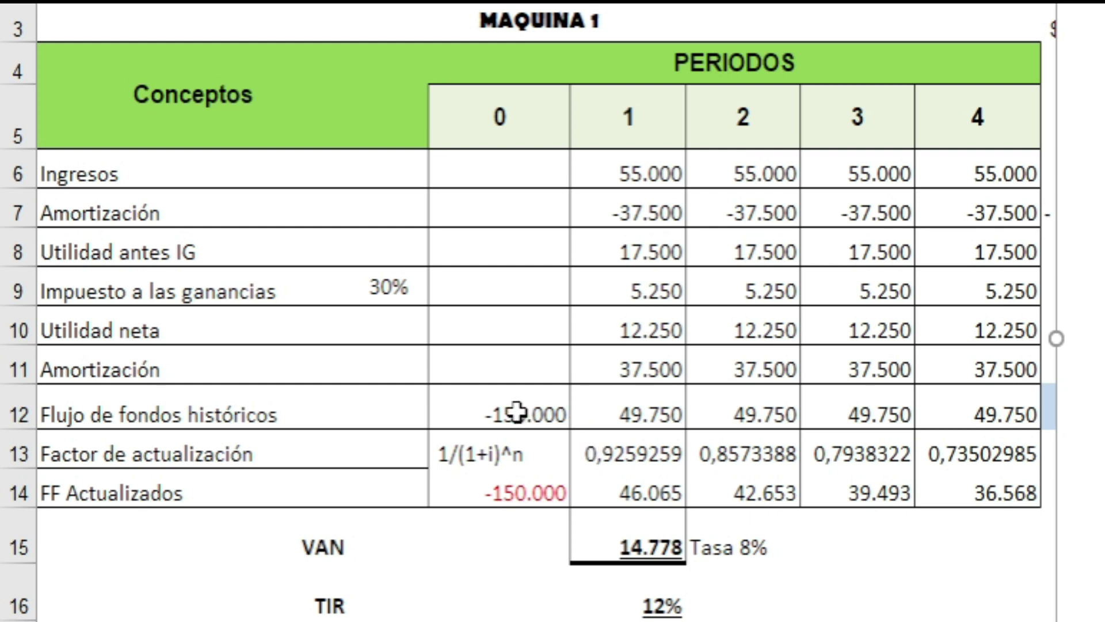
{"action": "left_click", "coordinate": [478, 437]}
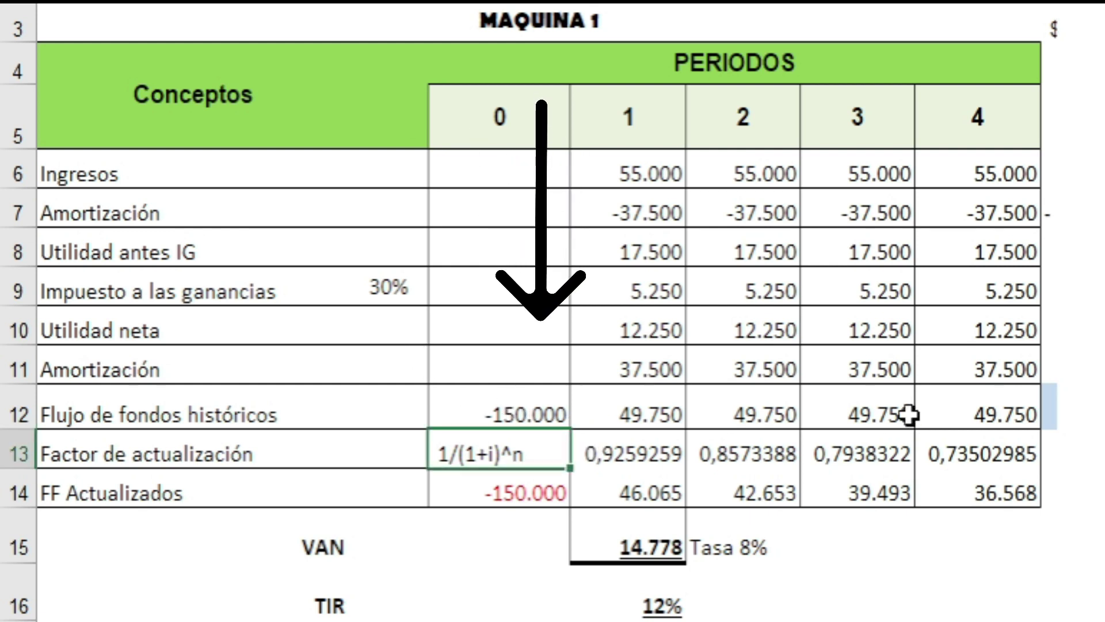
{"action": "key", "text": "Up"}
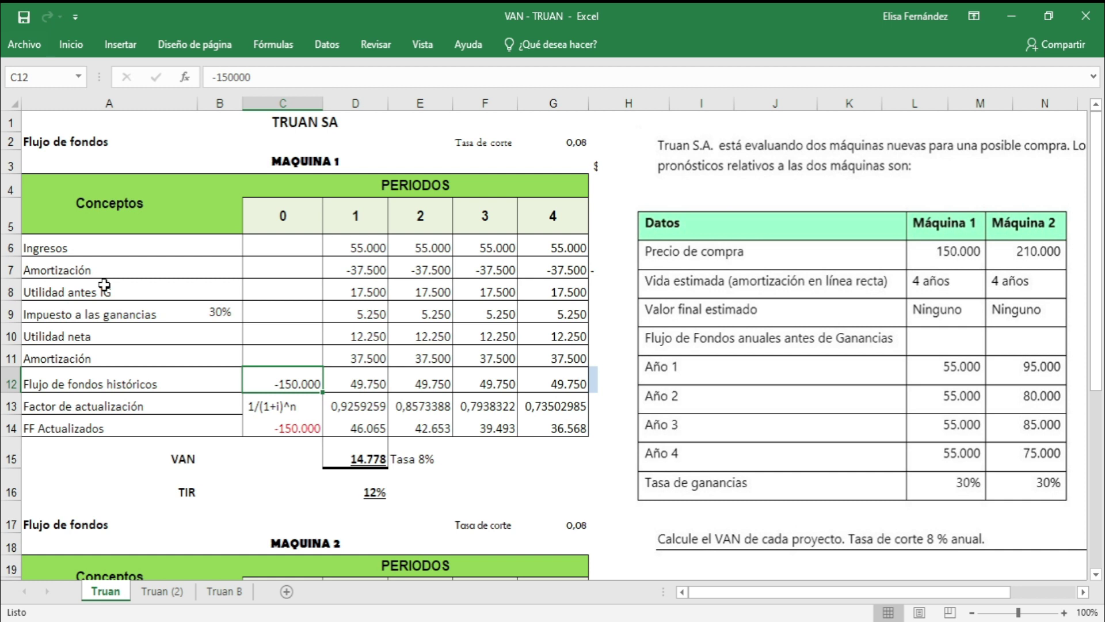
{"action": "left_click", "coordinate": [344, 272]}
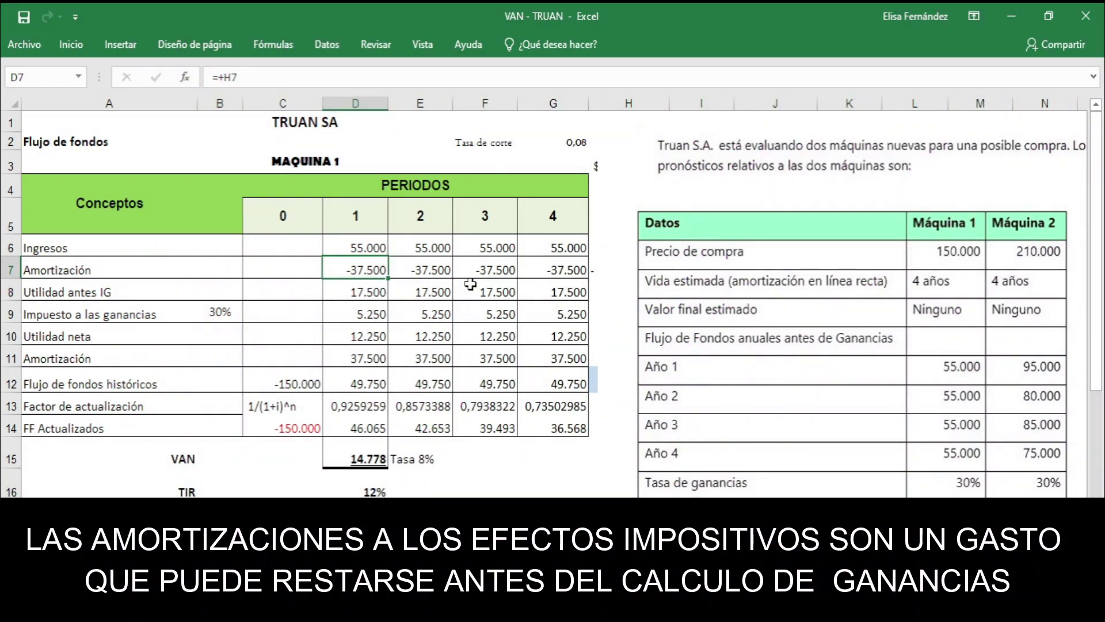
{"action": "left_click", "coordinate": [348, 249]}
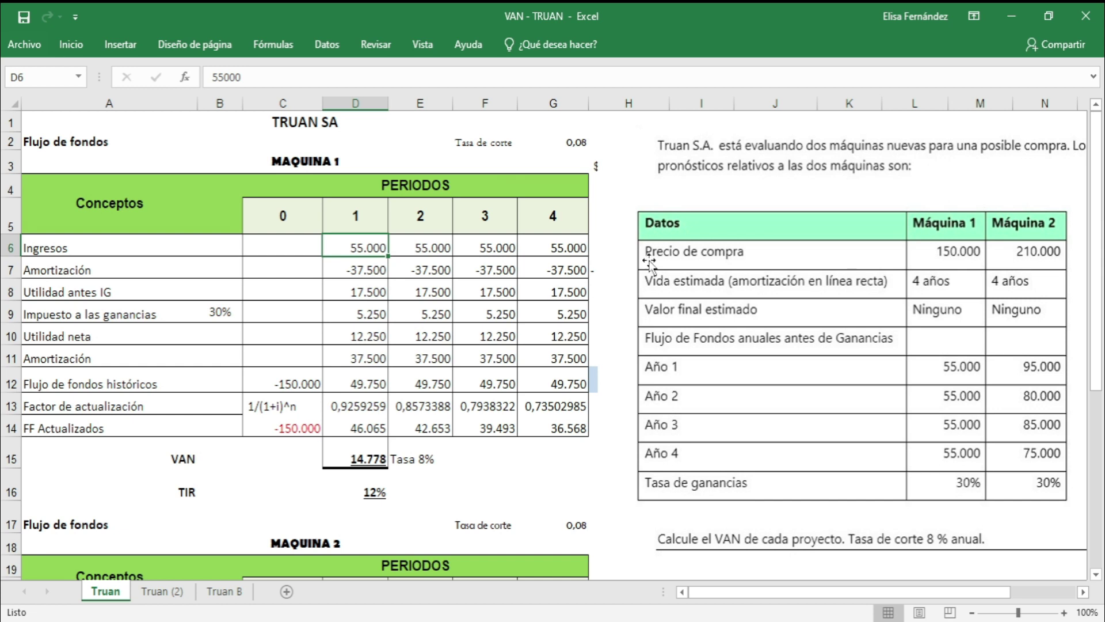
{"action": "left_click", "coordinate": [355, 270]}
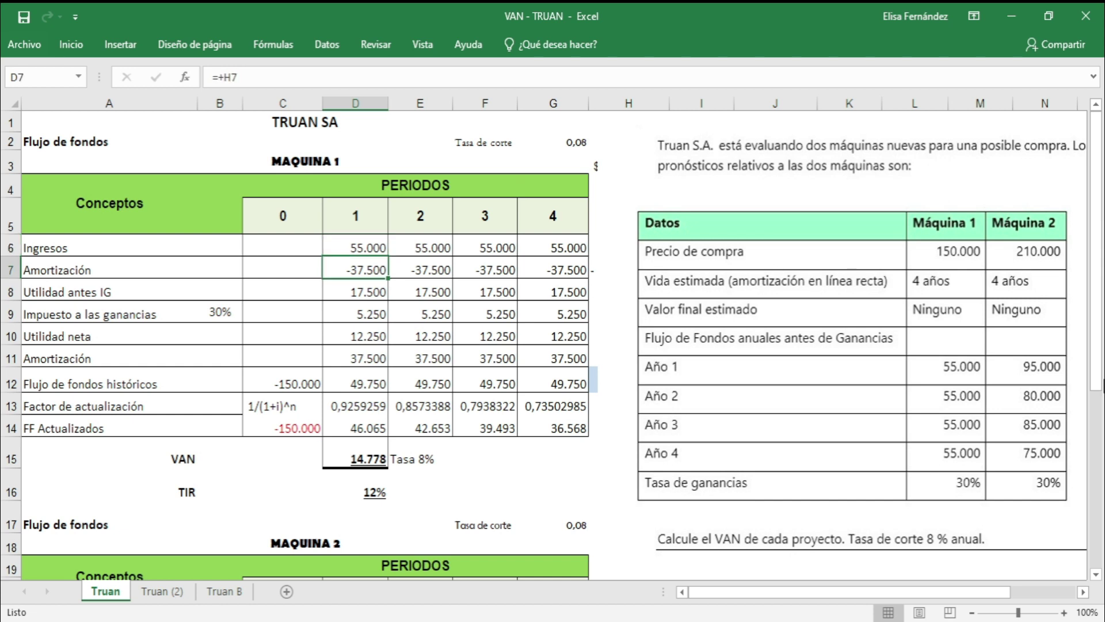
Set the H7 amortization to =+H3/4 so each period shows 37.500
{"action": "left_click_drag", "start_coordinate": [864, 361], "coordinate": [867, 361]}
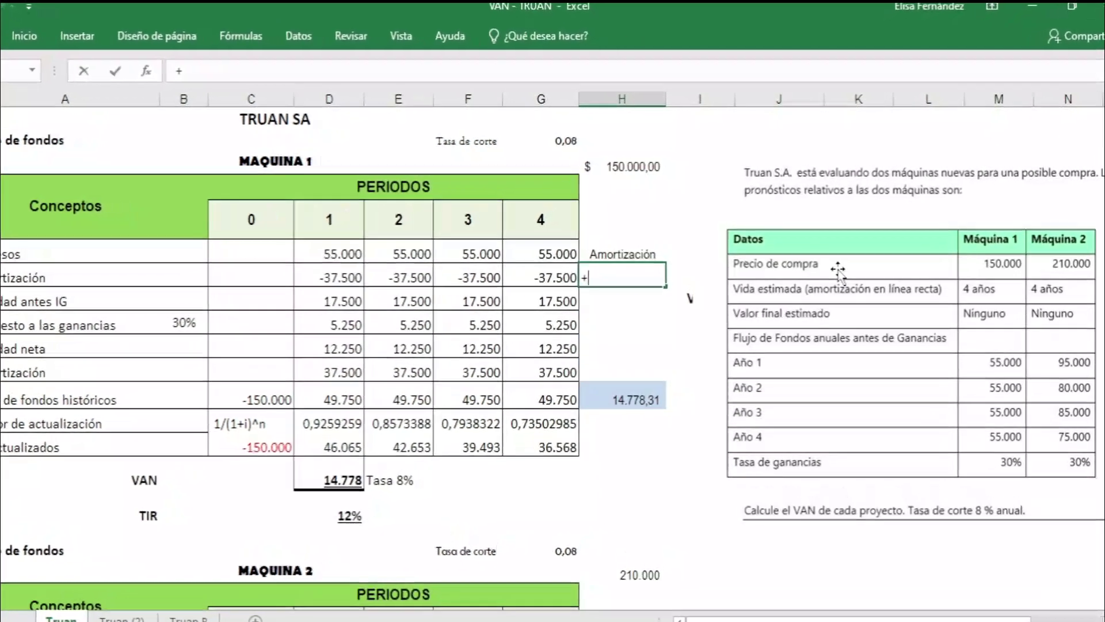
{"action": "key", "text": "Up"}
{"action": "type", "text": "/"}
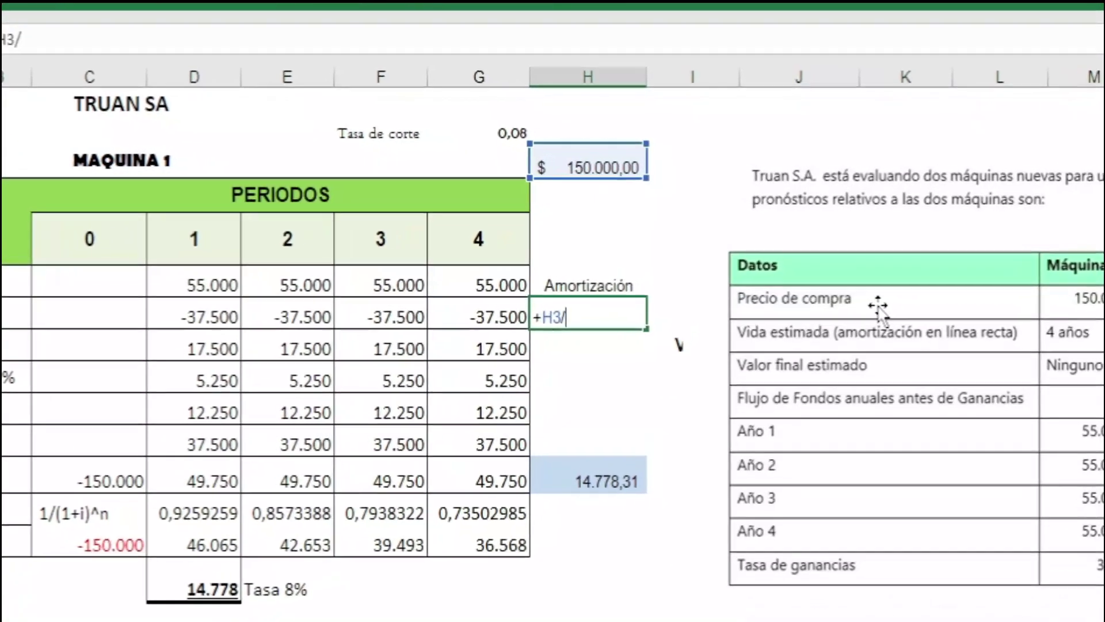
{"action": "type", "text": "4"}
{"action": "key", "text": "Return"}
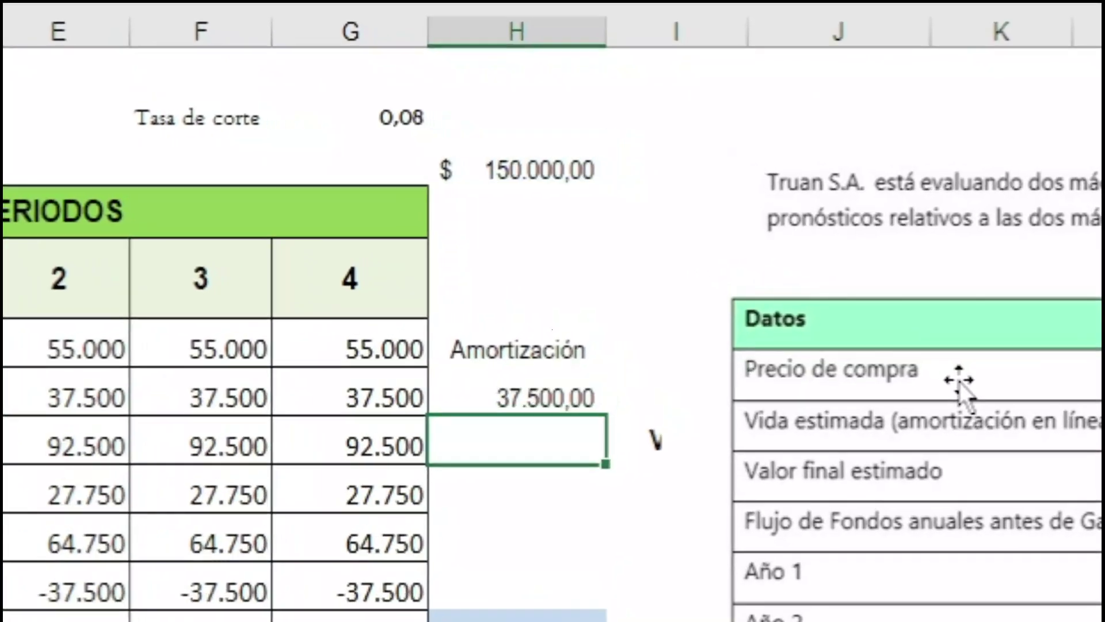
{"action": "key", "text": "Up"}
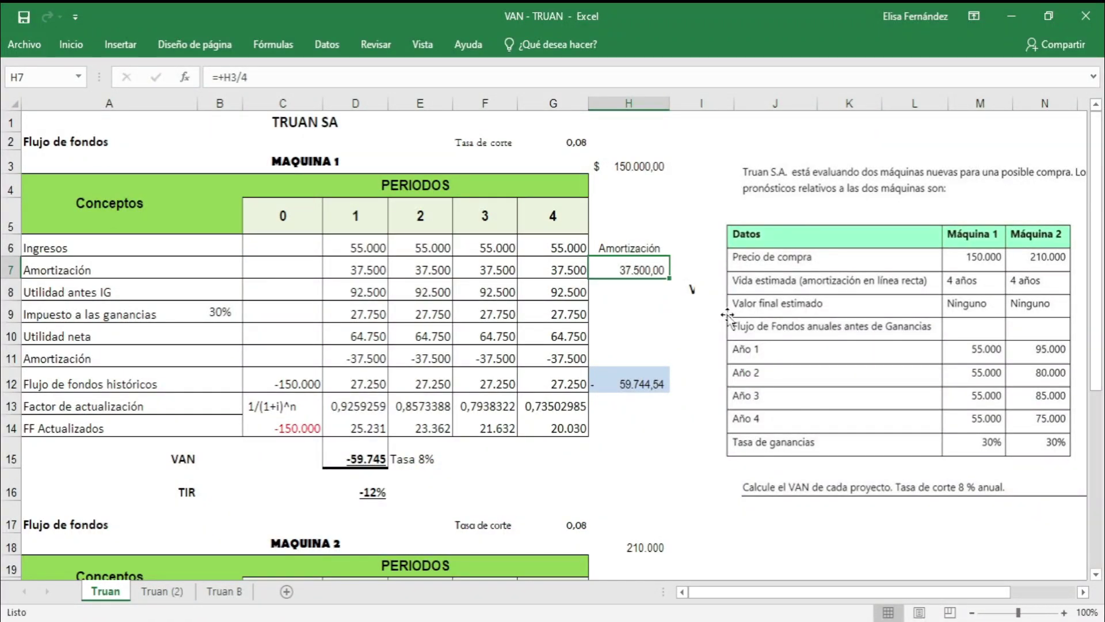
{"action": "left_click_drag", "start_coordinate": [739, 319], "coordinate": [733, 318]}
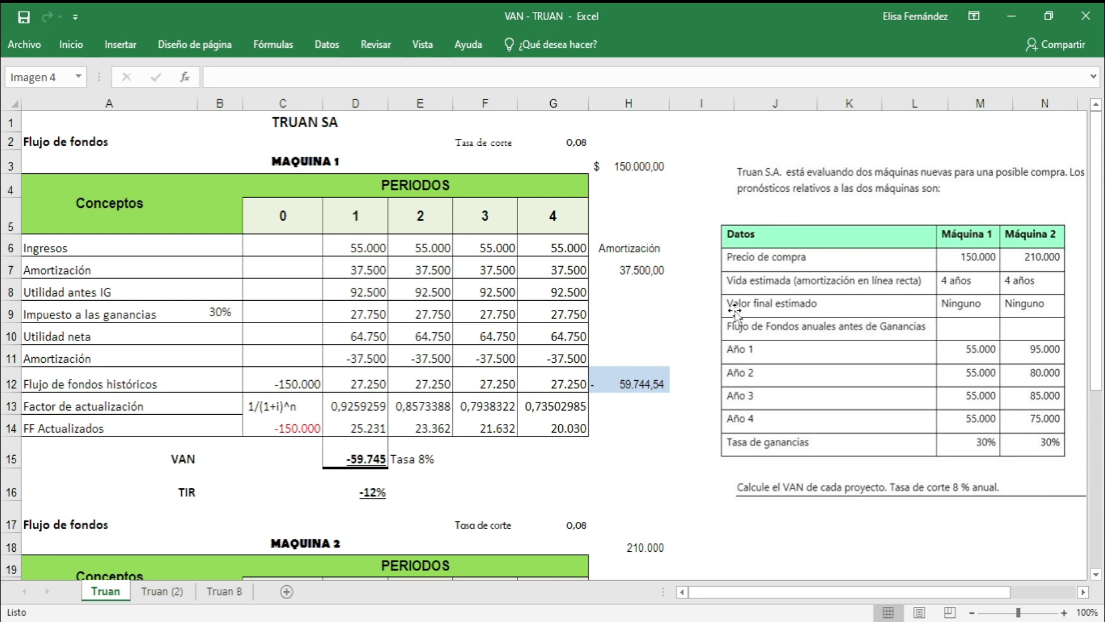
{"action": "key", "text": "Escape"}
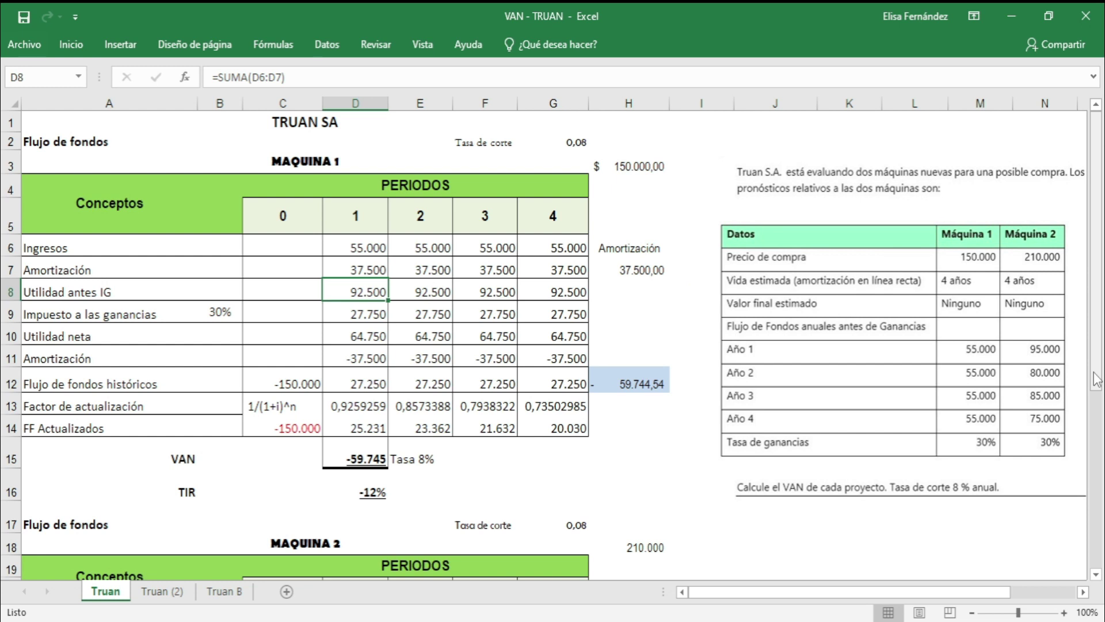
Enter pre-tax profit =+D6-D7 in D8 and fill it through G8, showing 17.500
{"action": "type", "text": "+"}
{"action": "key", "text": "Up"}
{"action": "key", "text": "Up"}
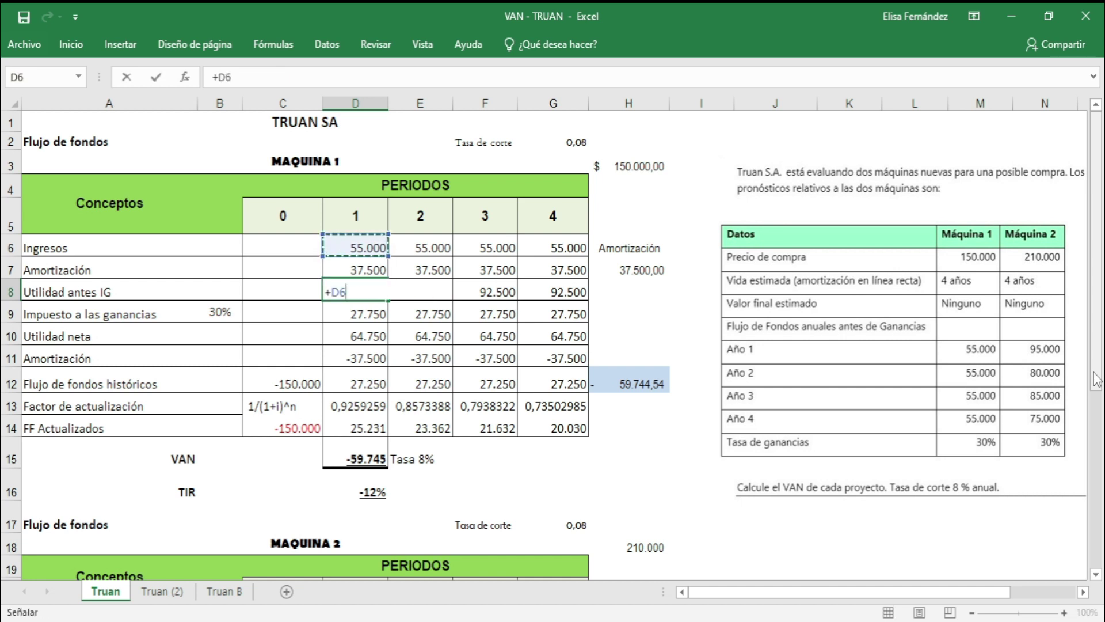
{"action": "type", "text": "-"}
{"action": "key", "text": "Up"}
{"action": "key", "text": "Return"}
{"action": "key", "text": "Up"}
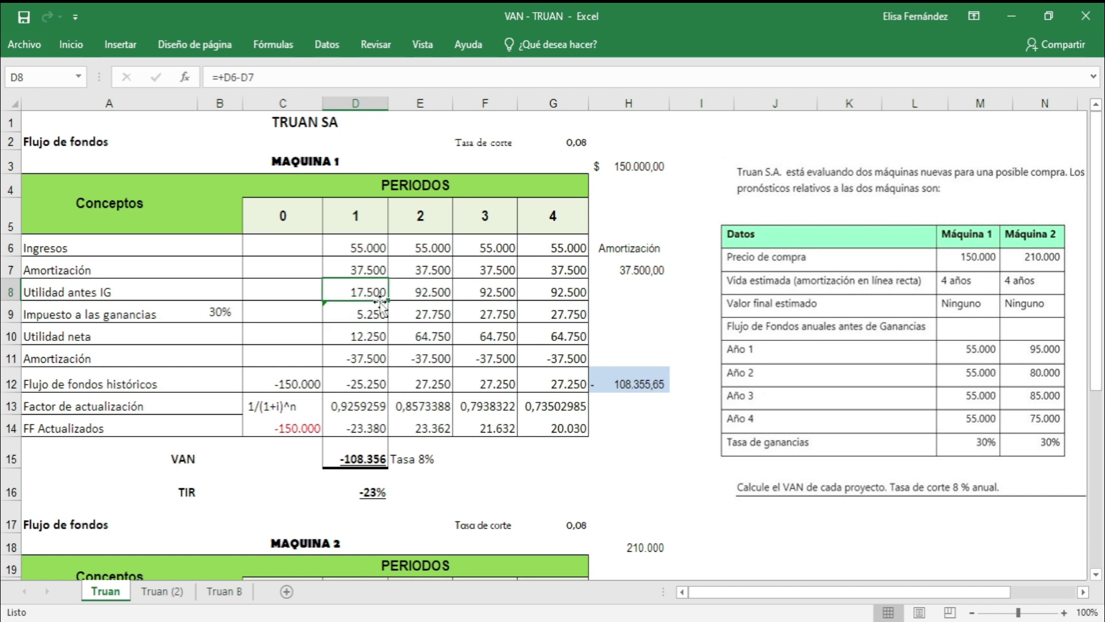
{"action": "left_click_drag", "start_coordinate": [388, 300], "coordinate": [587, 300]}
{"action": "left_click", "coordinate": [420, 292]}
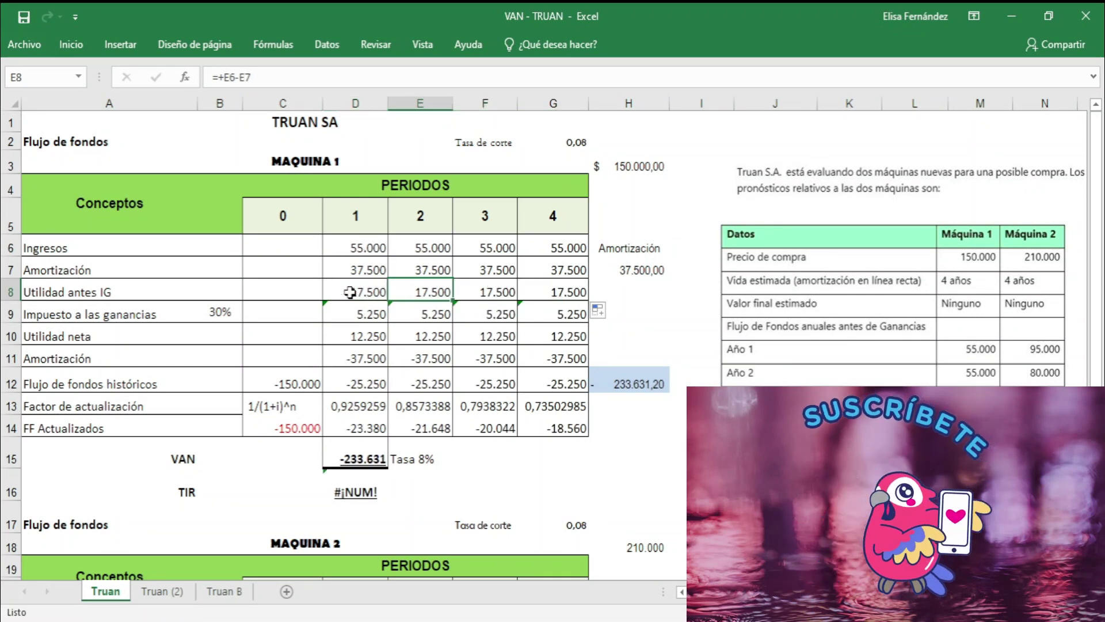
Compute the period 1 tax in D9 as =+D8*B9 using the 30% rate
{"action": "left_click", "coordinate": [363, 314]}
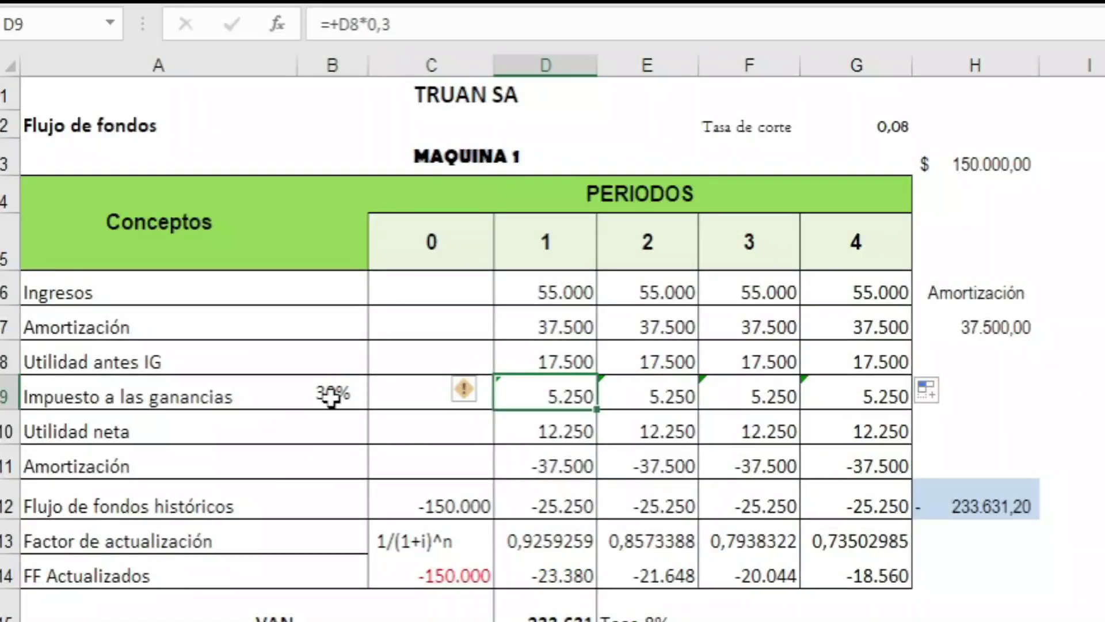
{"action": "left_click", "coordinate": [574, 359]}
{"action": "left_click", "coordinate": [300, 400]}
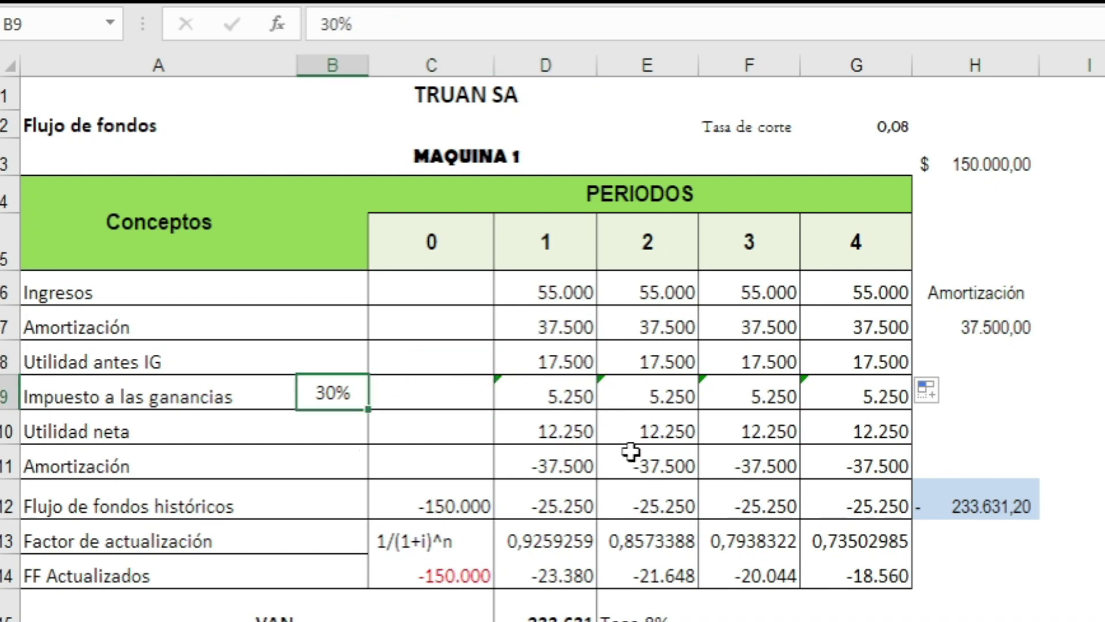
{"action": "left_click", "coordinate": [561, 397]}
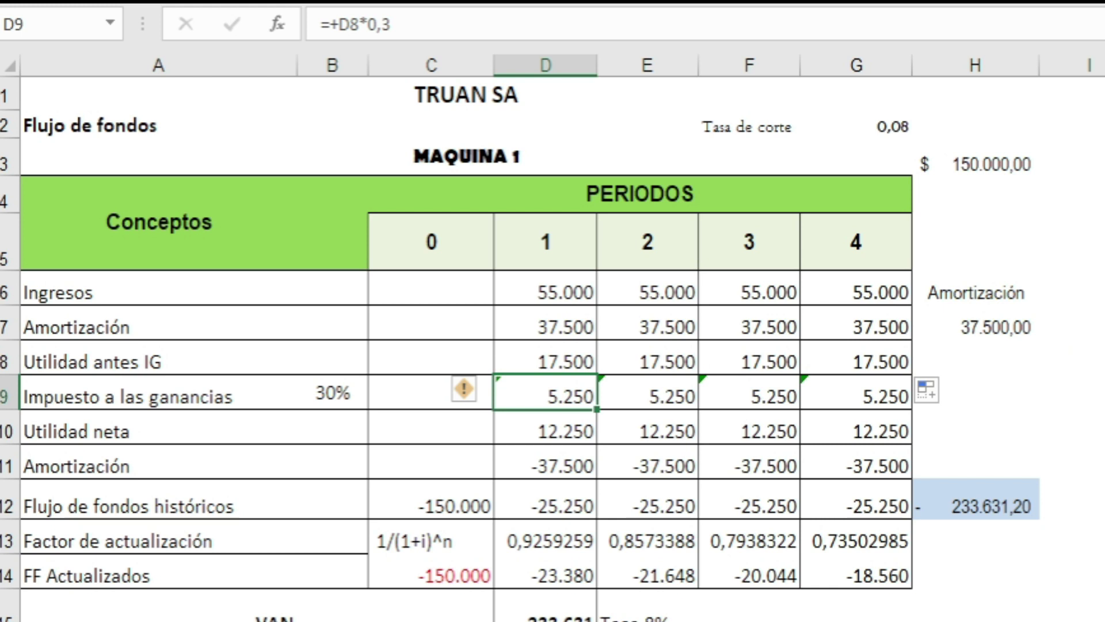
{"action": "type", "text": "+"}
{"action": "key", "text": "Up"}
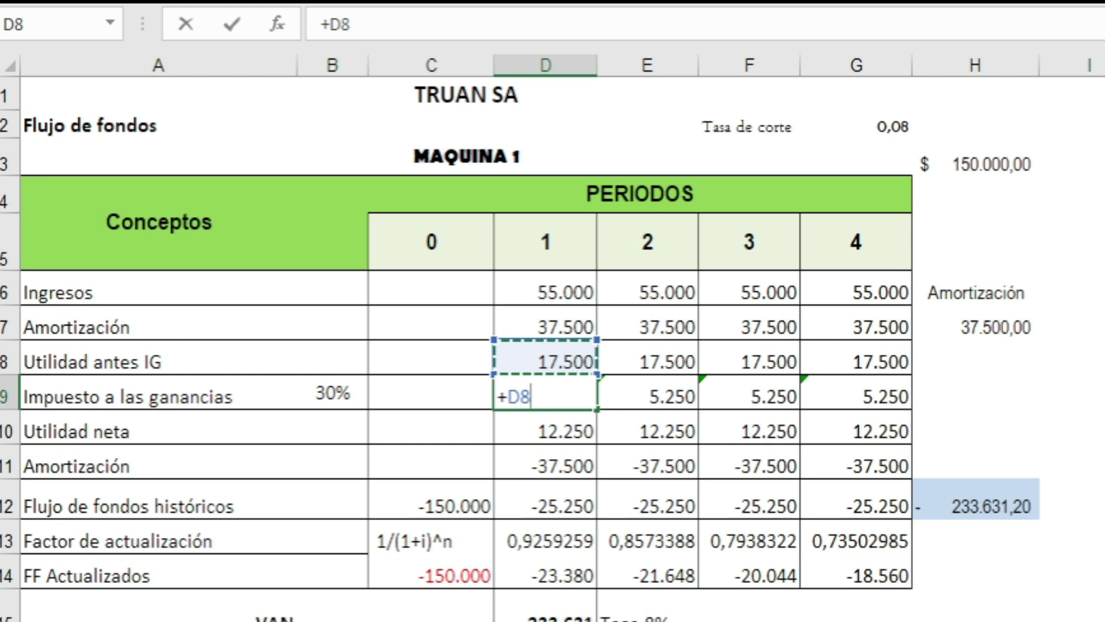
{"action": "type", "text": "*"}
{"action": "key", "text": "Left"}
{"action": "key", "text": "Left"}
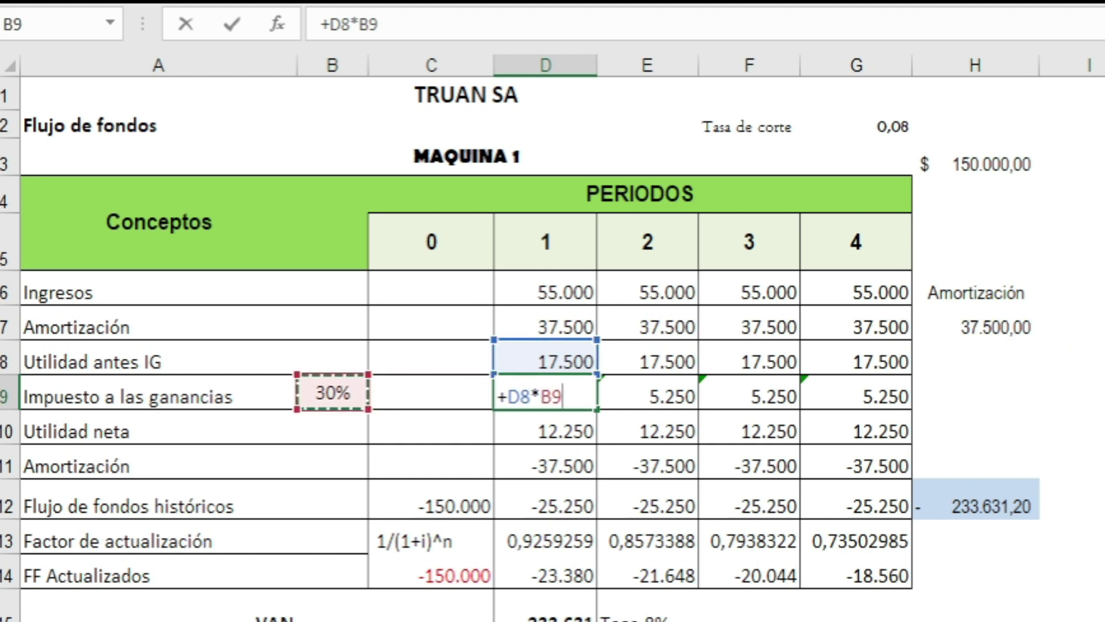
{"action": "key", "text": "Return"}
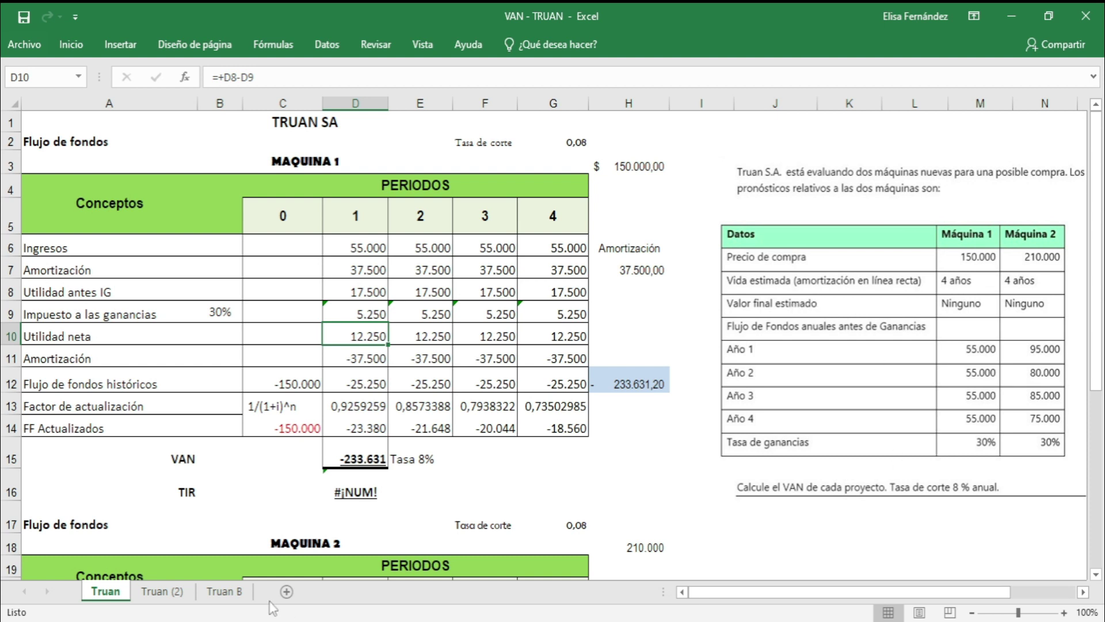
Make the D11 amortization add-back =+D7 and fill it across periods 2 to 4
{"action": "left_click", "coordinate": [351, 354]}
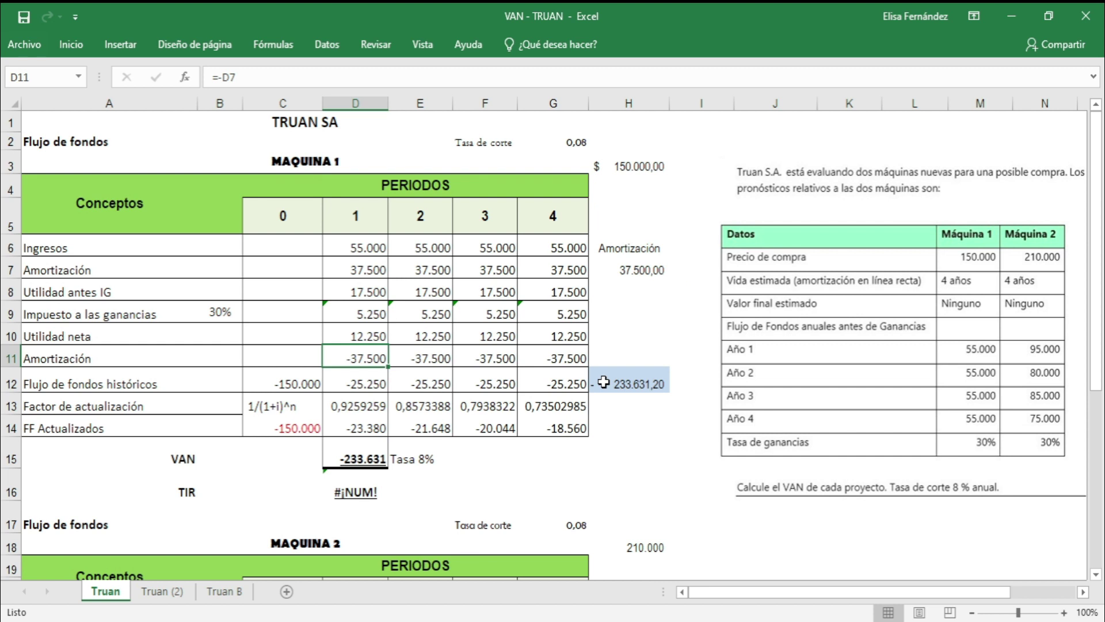
{"action": "key", "text": "BackSpace"}
{"action": "type", "text": "+"}
{"action": "key", "text": "Up"}
{"action": "key", "text": "Up"}
{"action": "key", "text": "Up"}
{"action": "key", "text": "Up"}
{"action": "key", "text": "Return"}
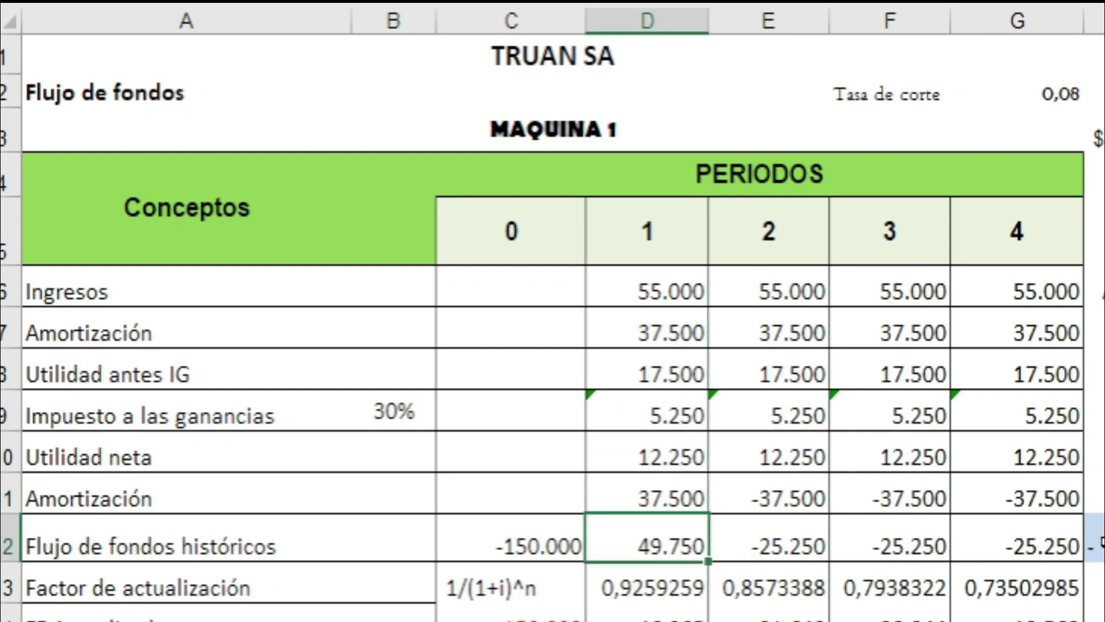
{"action": "left_click", "coordinate": [702, 501]}
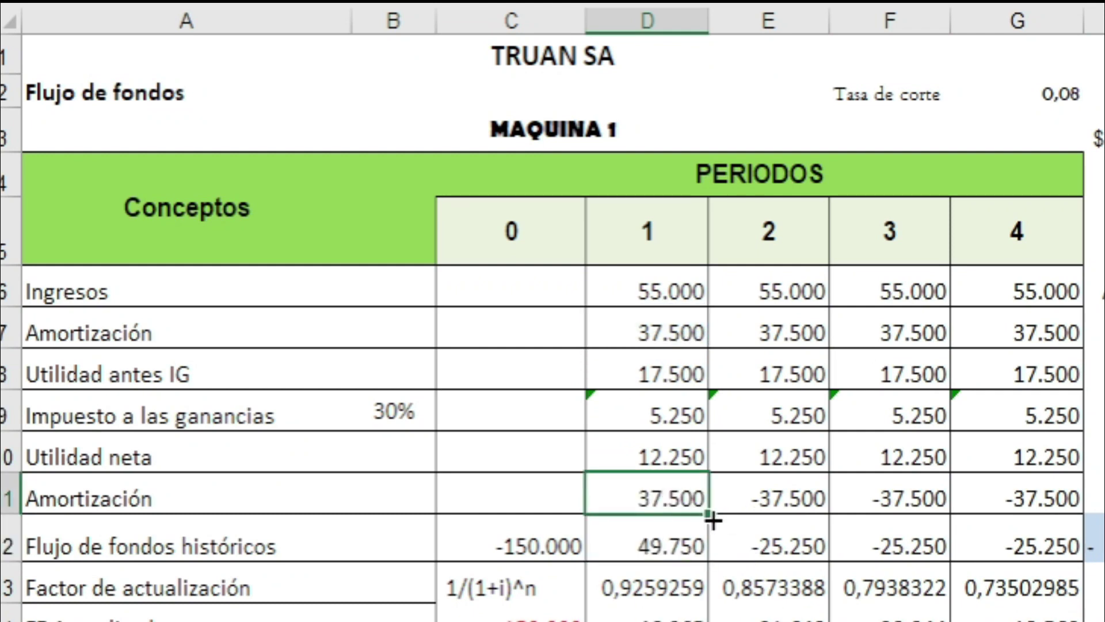
{"action": "left_click_drag", "start_coordinate": [713, 521], "coordinate": [1082, 512]}
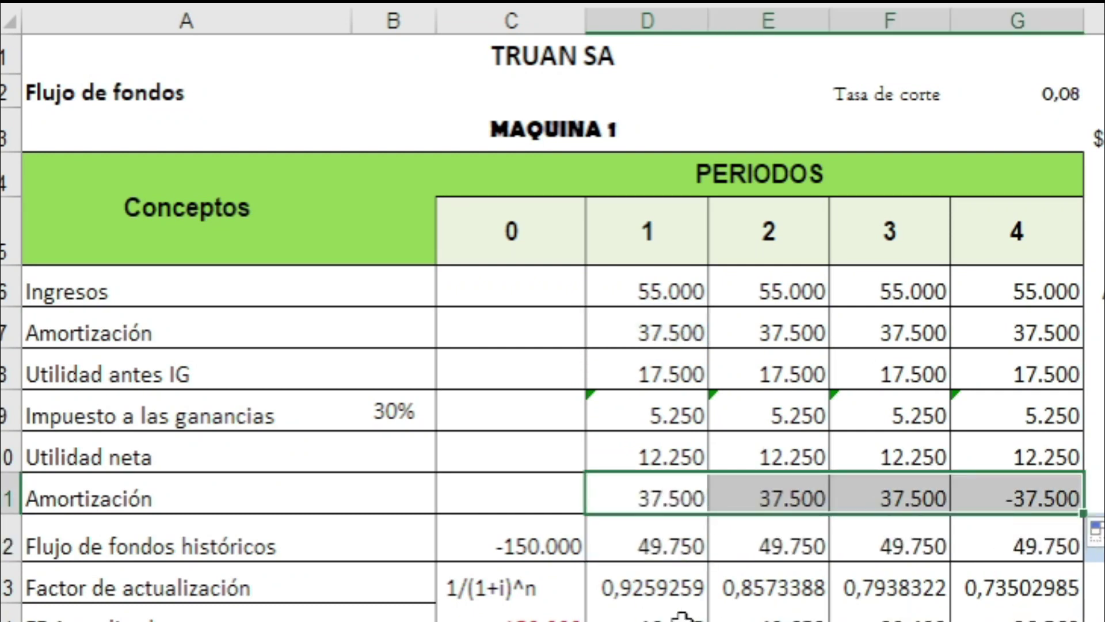
{"action": "left_click", "coordinate": [1094, 451]}
{"action": "key", "text": "Down"}
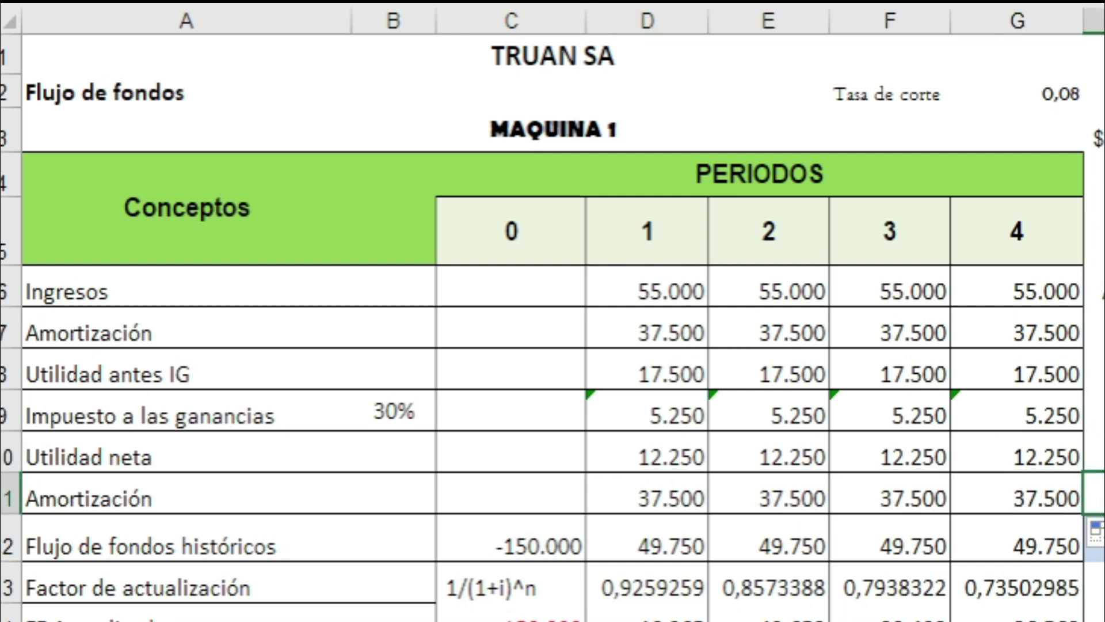
Enter the period 1 cash flow in D12 as =+D11+D10, giving 49.750
{"action": "left_click", "coordinate": [609, 575]}
{"action": "left_click_drag", "start_coordinate": [624, 543], "coordinate": [644, 581]}
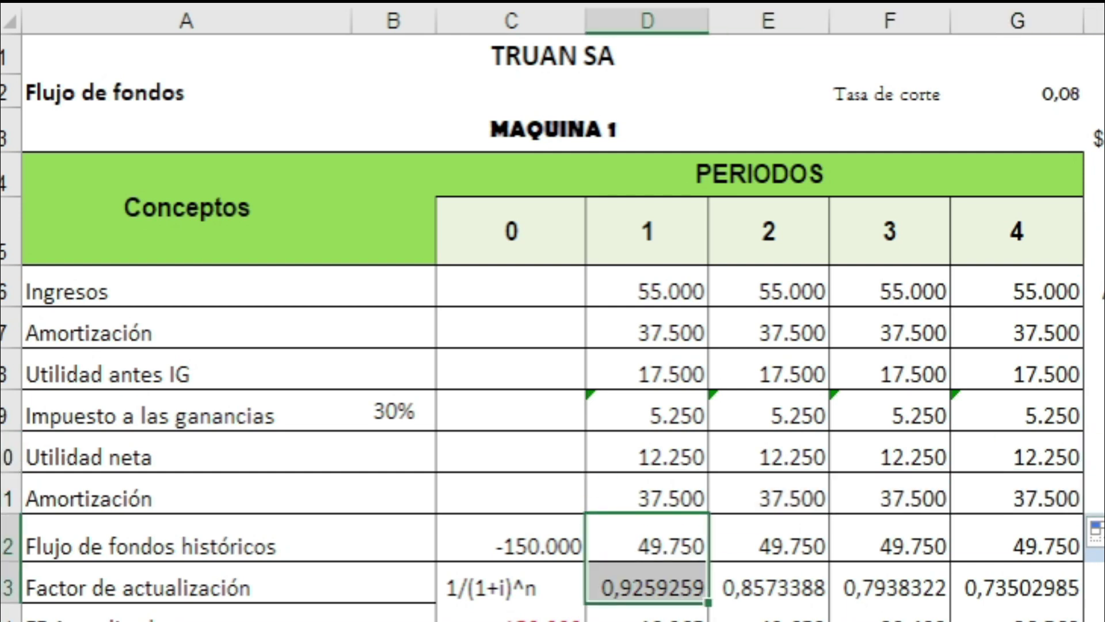
{"action": "left_click", "coordinate": [647, 493]}
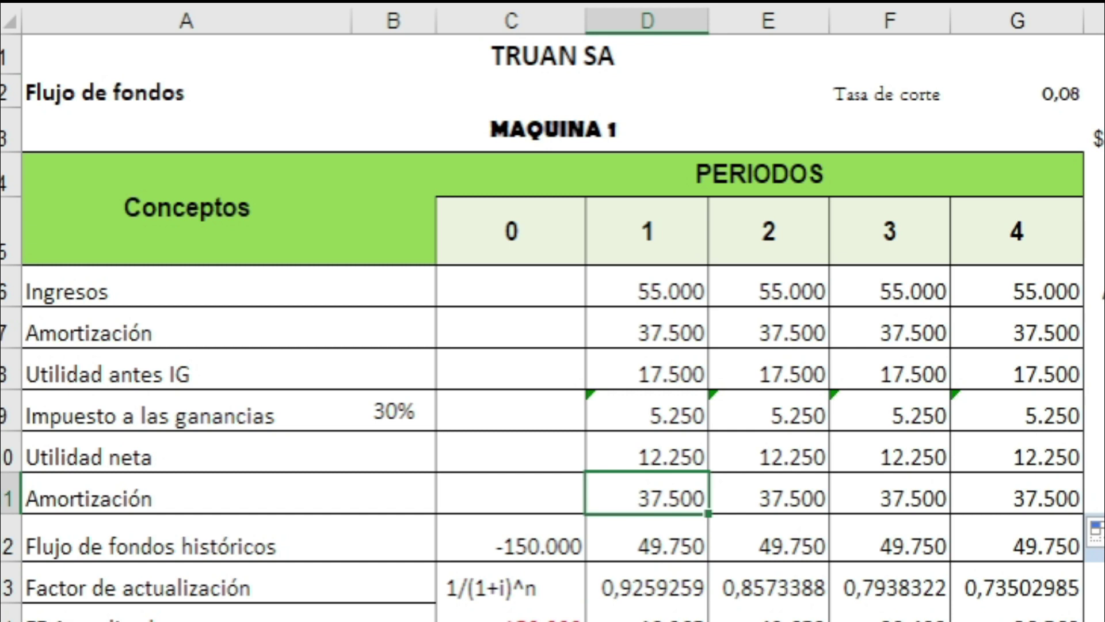
{"action": "left_click", "coordinate": [647, 539]}
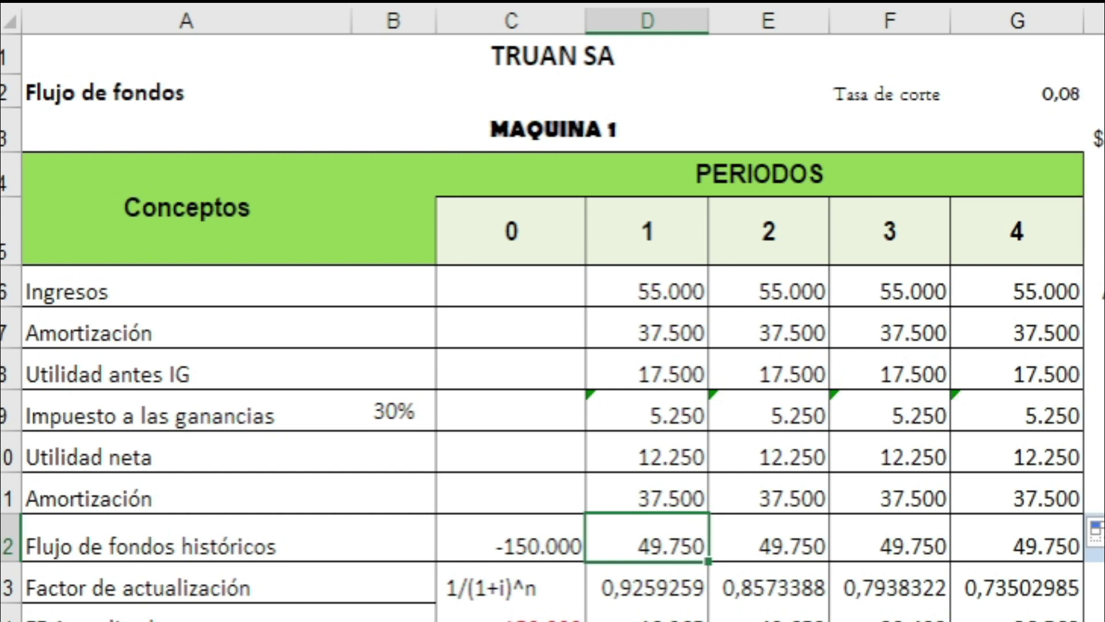
{"action": "type", "text": "+"}
{"action": "key", "text": "Up"}
{"action": "key", "text": "Up"}
{"action": "key", "text": "Down"}
{"action": "type", "text": "+"}
{"action": "key", "text": "Up"}
{"action": "key", "text": "Up"}
{"action": "key", "text": "Down"}
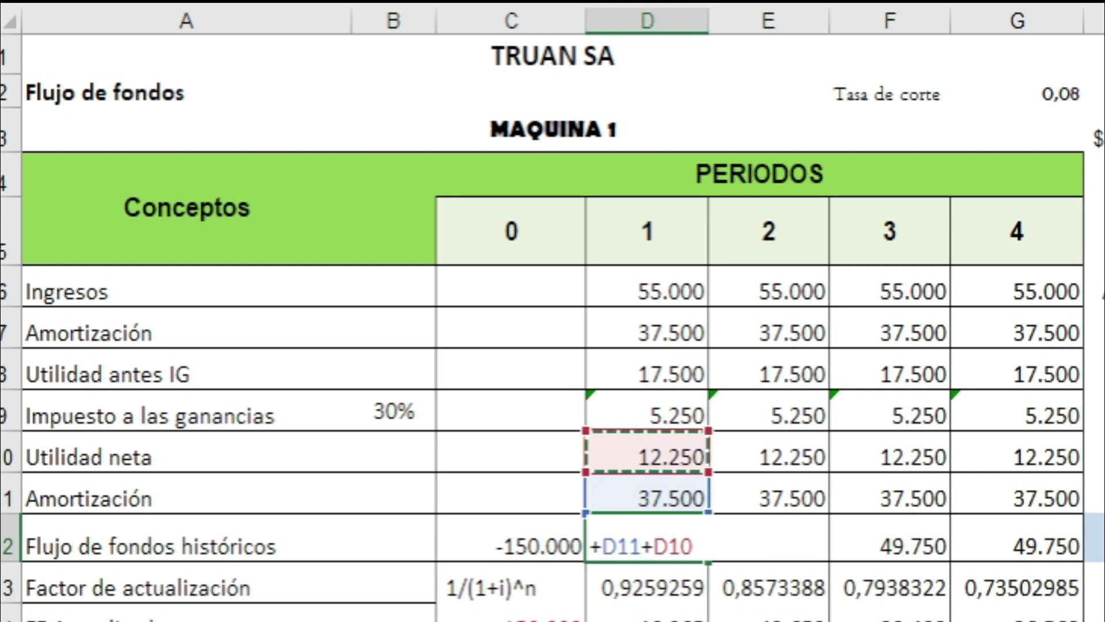
{"action": "key", "text": "Return"}
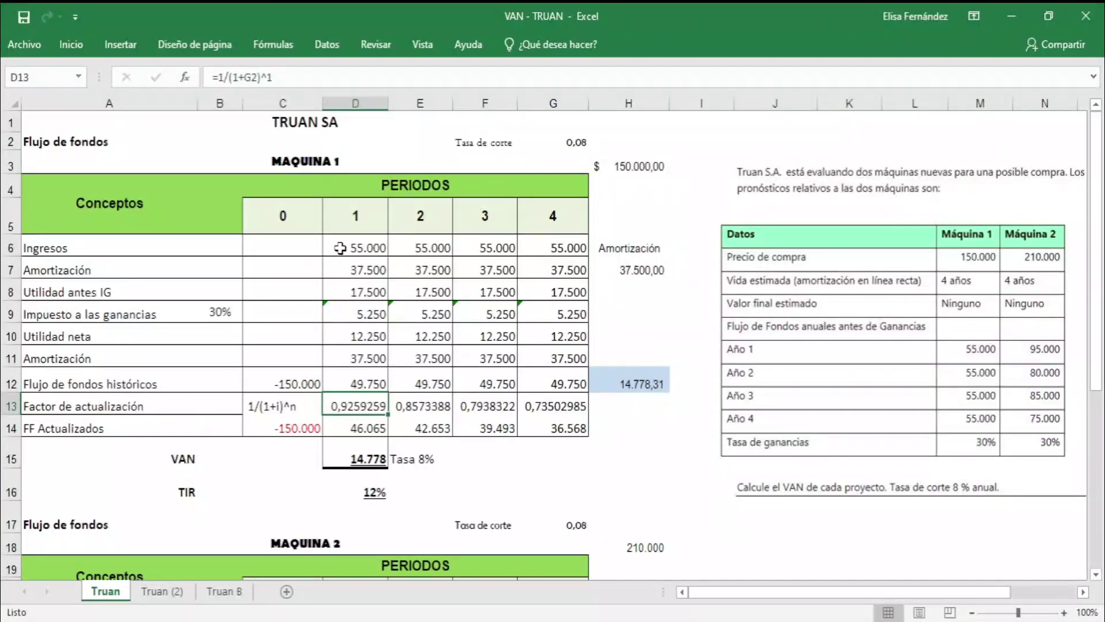
Select the Datos picture, then check the D12 cash flow formula
{"action": "left_click", "coordinate": [958, 351]}
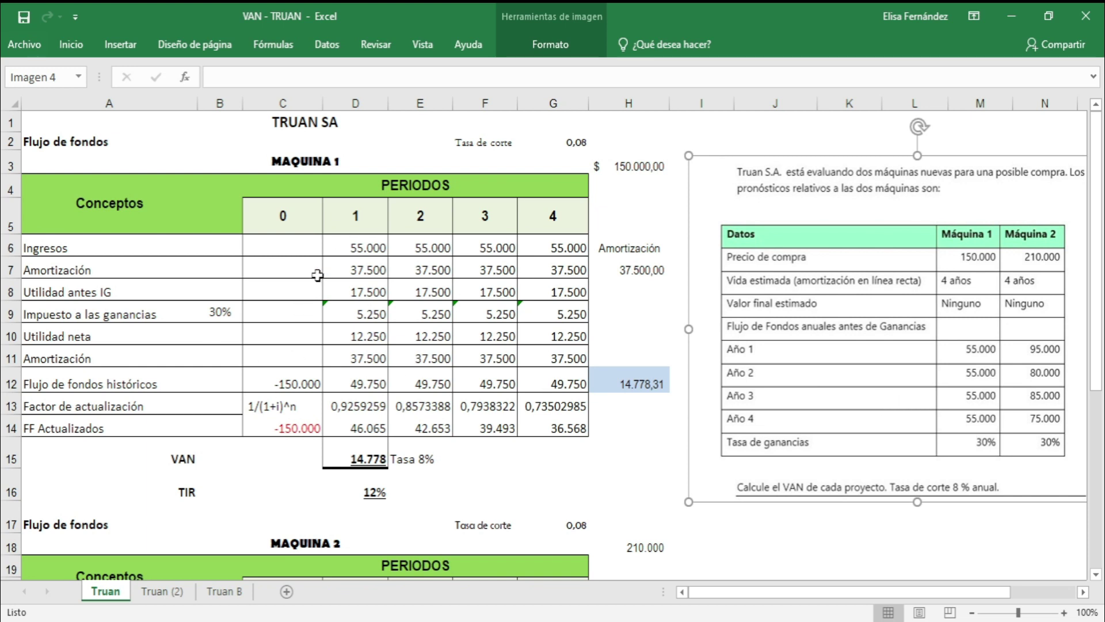
{"action": "left_click", "coordinate": [342, 385]}
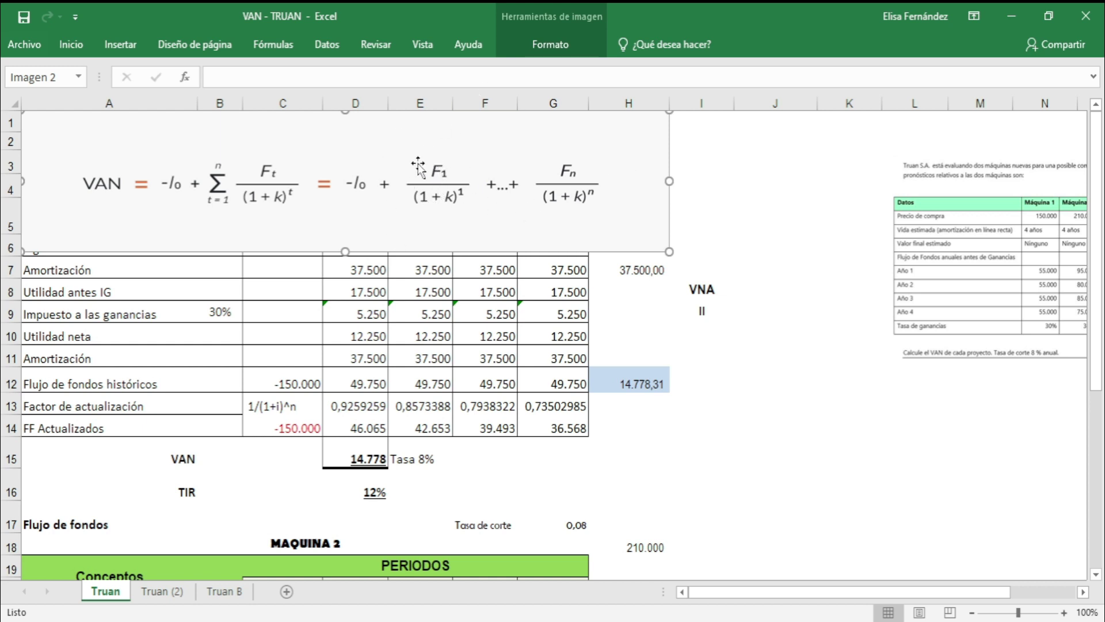
{"action": "left_click", "coordinate": [374, 380]}
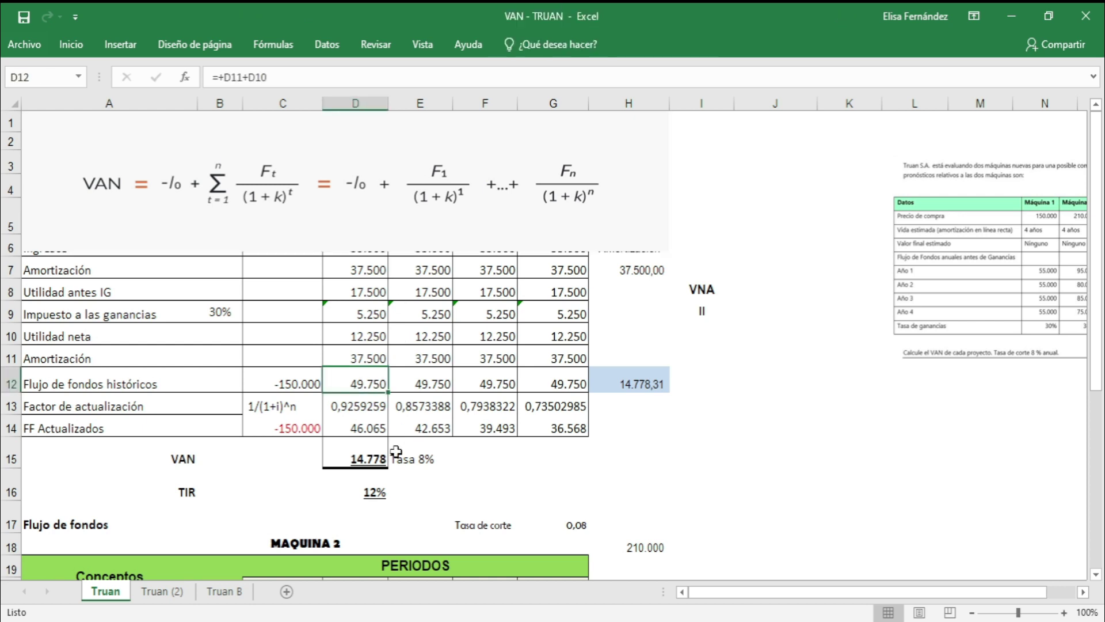
Review the discount factor formulas for periods 1–4 and the discounted flow formulas
{"action": "left_click", "coordinate": [343, 410]}
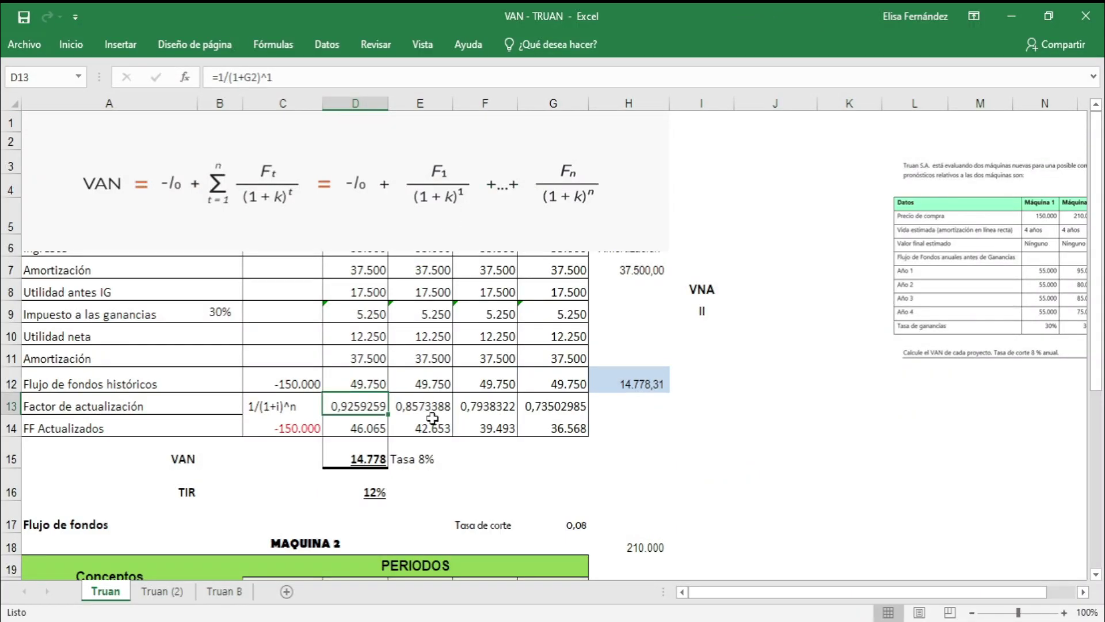
{"action": "left_click", "coordinate": [429, 410]}
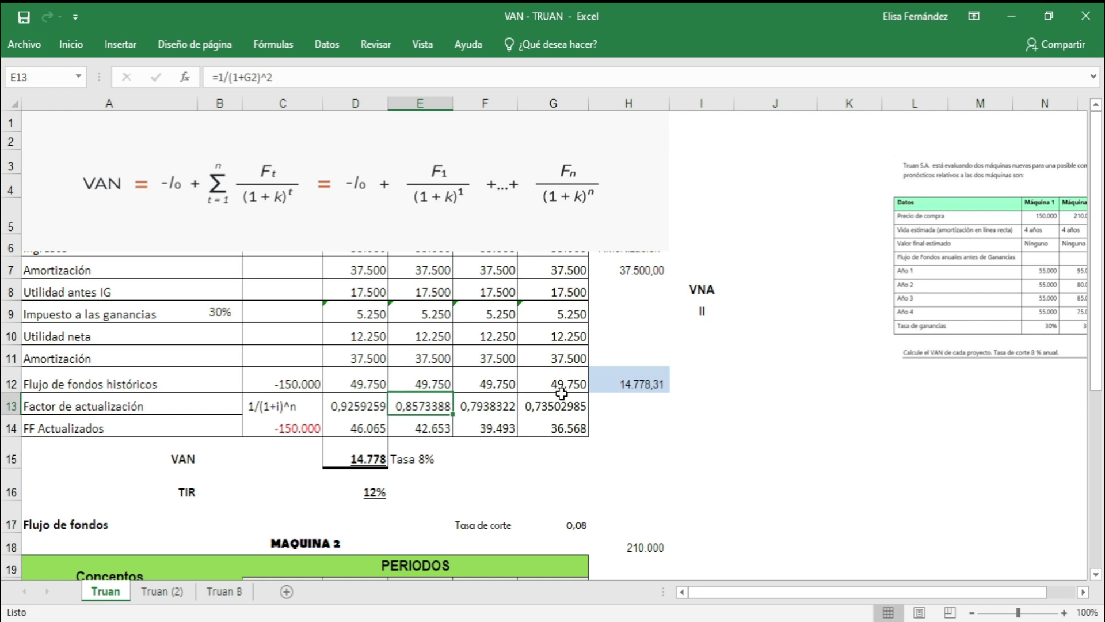
{"action": "left_click", "coordinate": [481, 403]}
{"action": "left_click", "coordinate": [530, 402]}
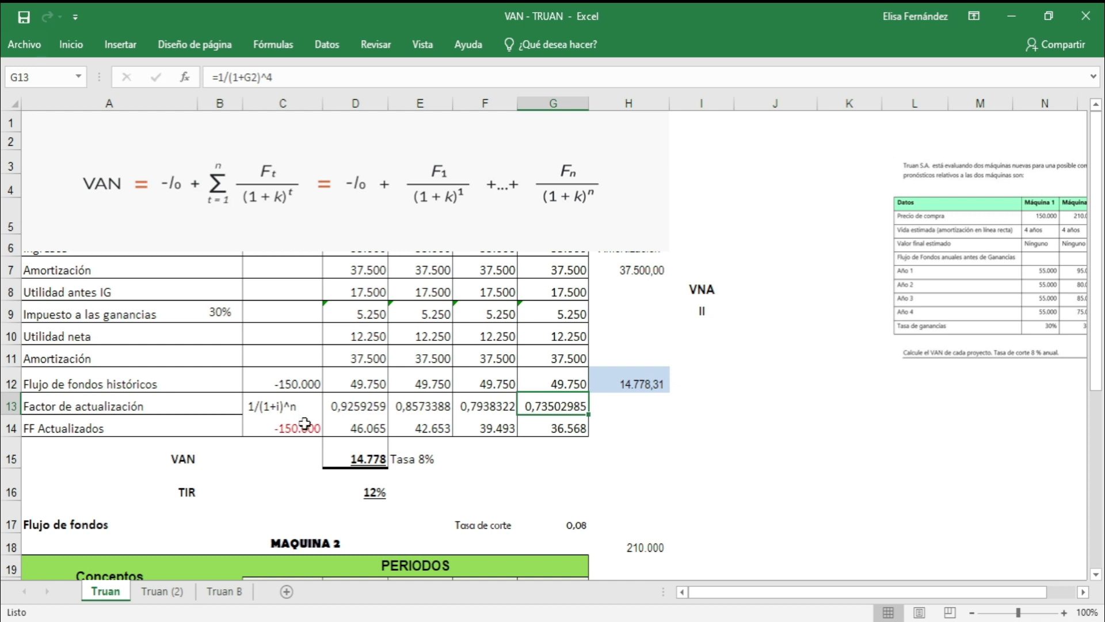
{"action": "left_click", "coordinate": [289, 427]}
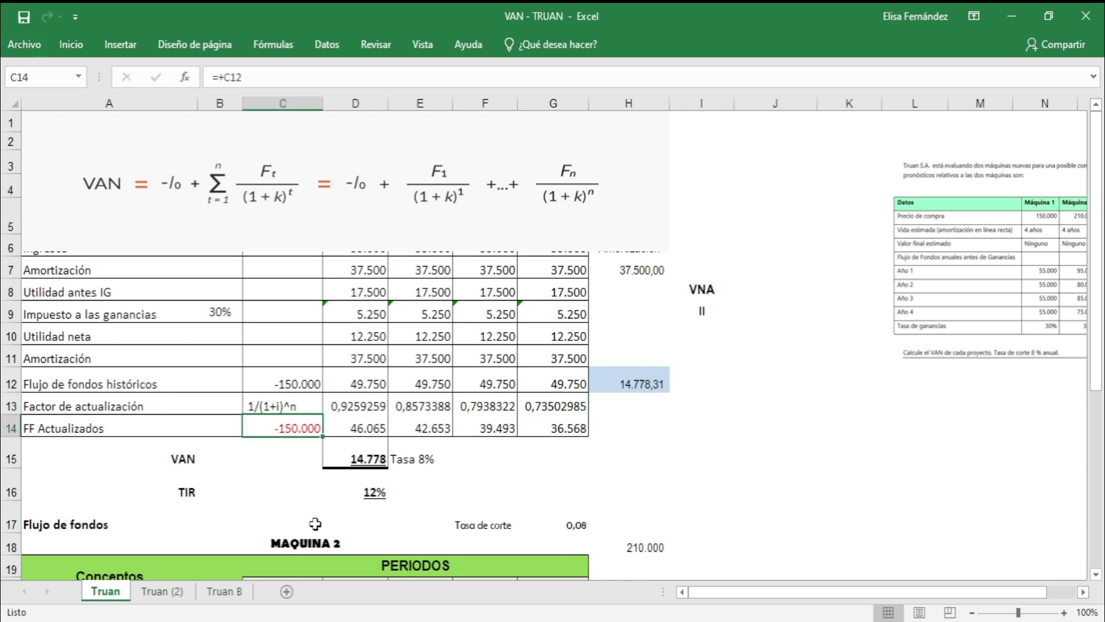
{"action": "left_click", "coordinate": [352, 430]}
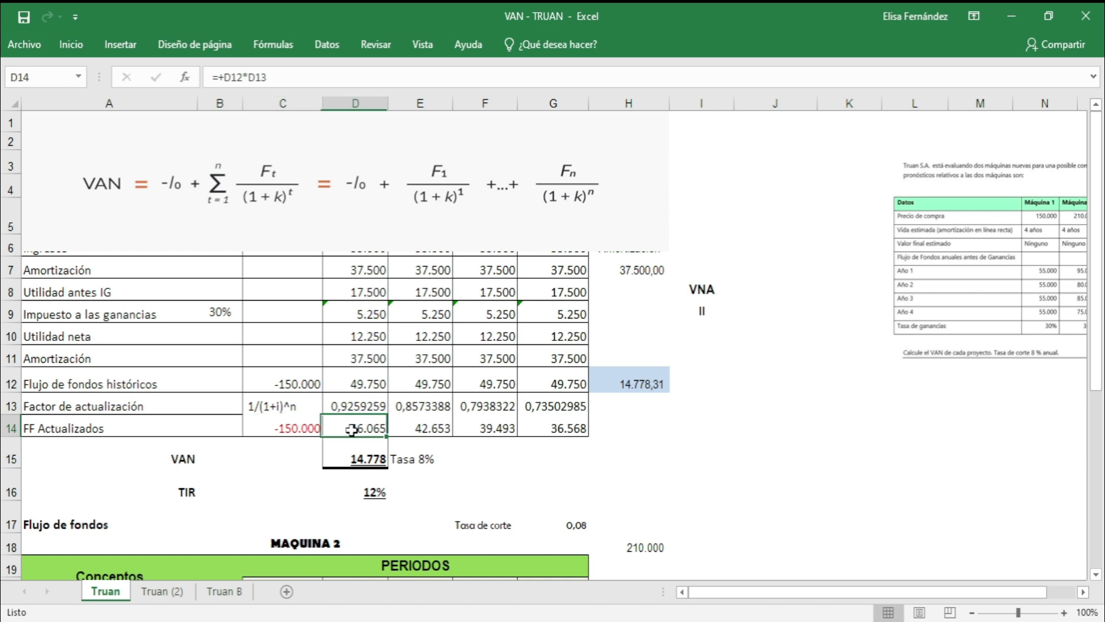
{"action": "left_click", "coordinate": [435, 428]}
{"action": "left_click", "coordinate": [505, 430]}
{"action": "left_click", "coordinate": [434, 384]}
{"action": "left_click", "coordinate": [440, 426]}
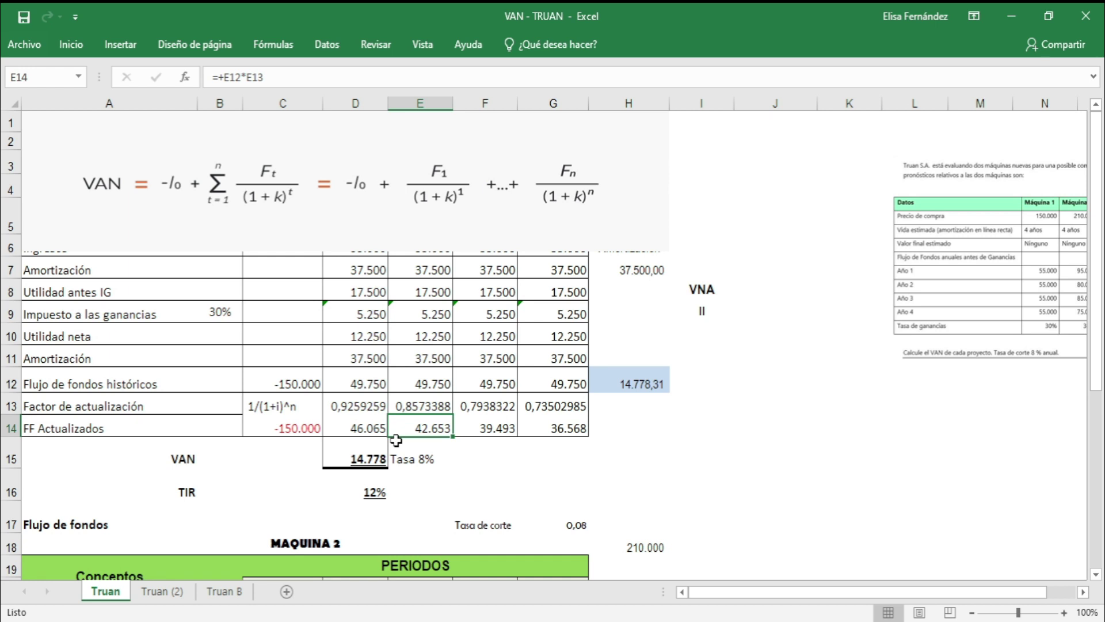
{"action": "left_click", "coordinate": [368, 429]}
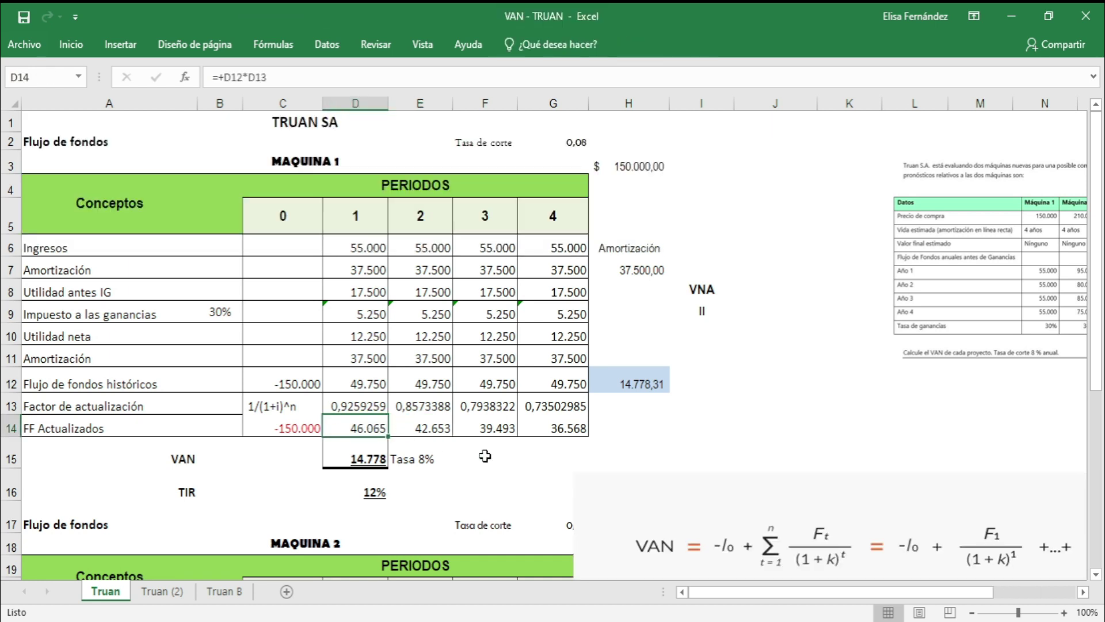
{"action": "left_click", "coordinate": [439, 432]}
{"action": "left_click", "coordinate": [487, 432]}
{"action": "left_click", "coordinate": [544, 429]}
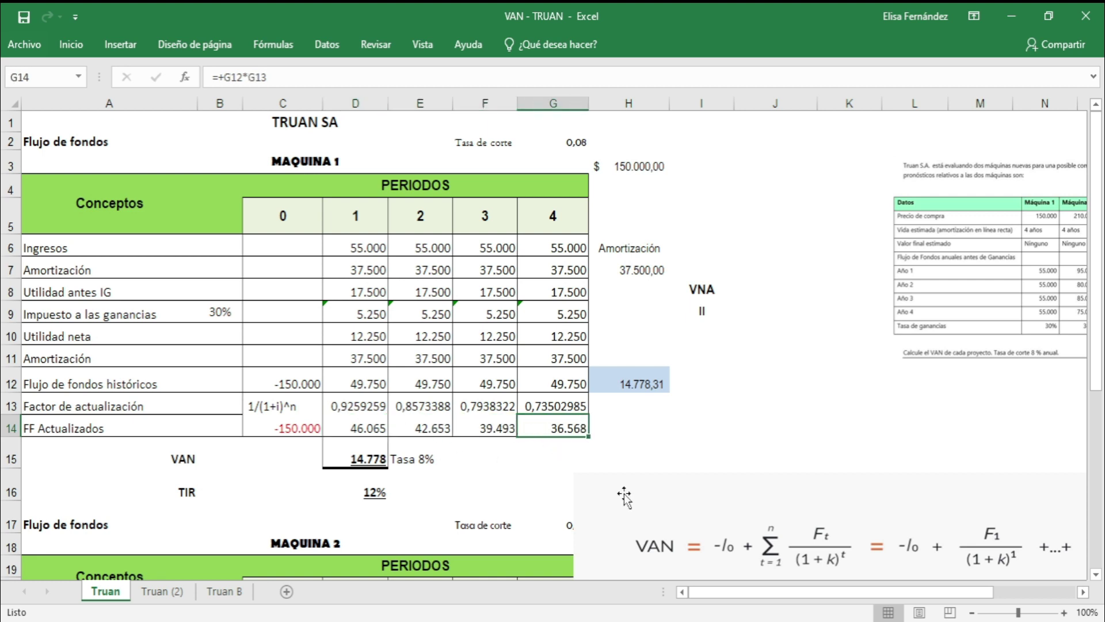
{"action": "left_click", "coordinate": [281, 427]}
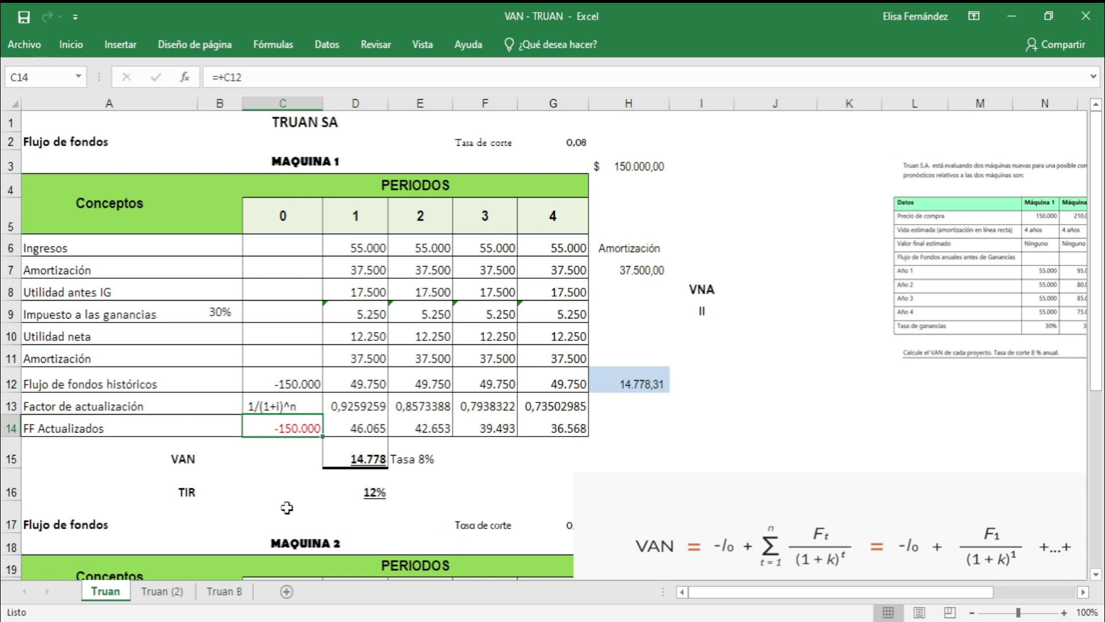
{"action": "left_click", "coordinate": [370, 459]}
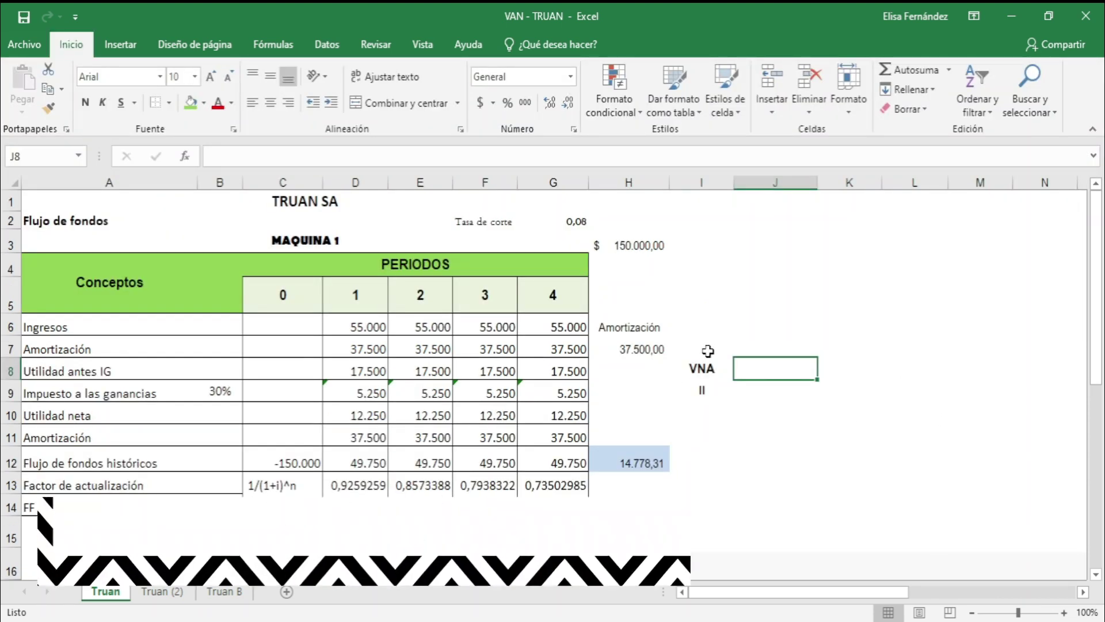
Insert the VNA function from the Financiera list into J8
{"action": "left_click", "coordinate": [185, 156]}
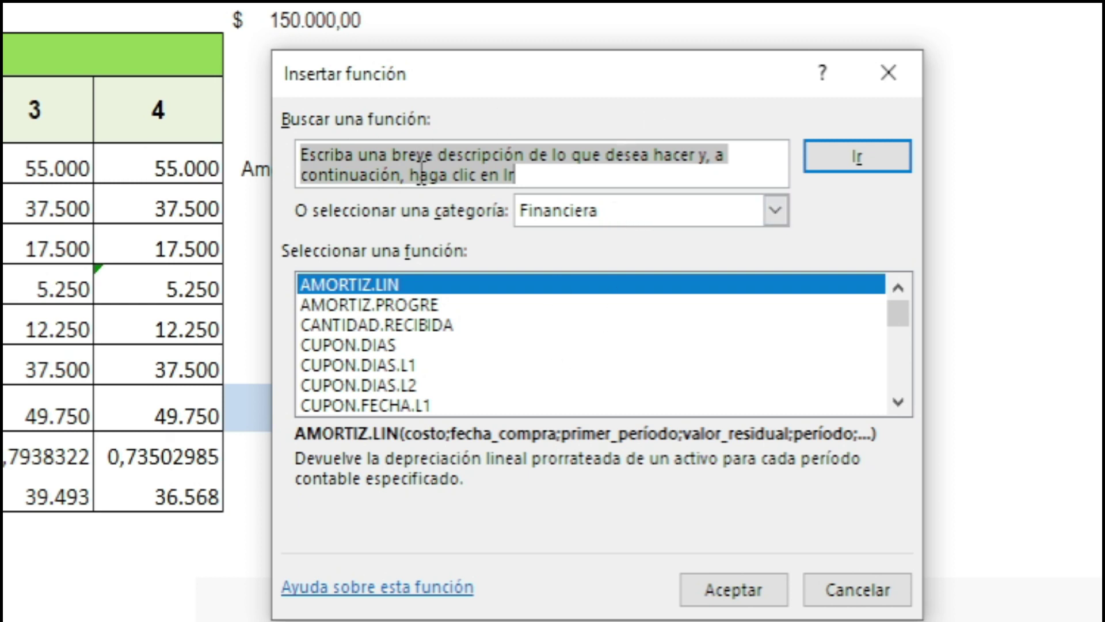
{"action": "scroll", "coordinate": [673, 380], "scroll_direction": "down", "scroll_amount": 1}
{"action": "scroll", "coordinate": [674, 357], "scroll_direction": "down", "scroll_amount": 1}
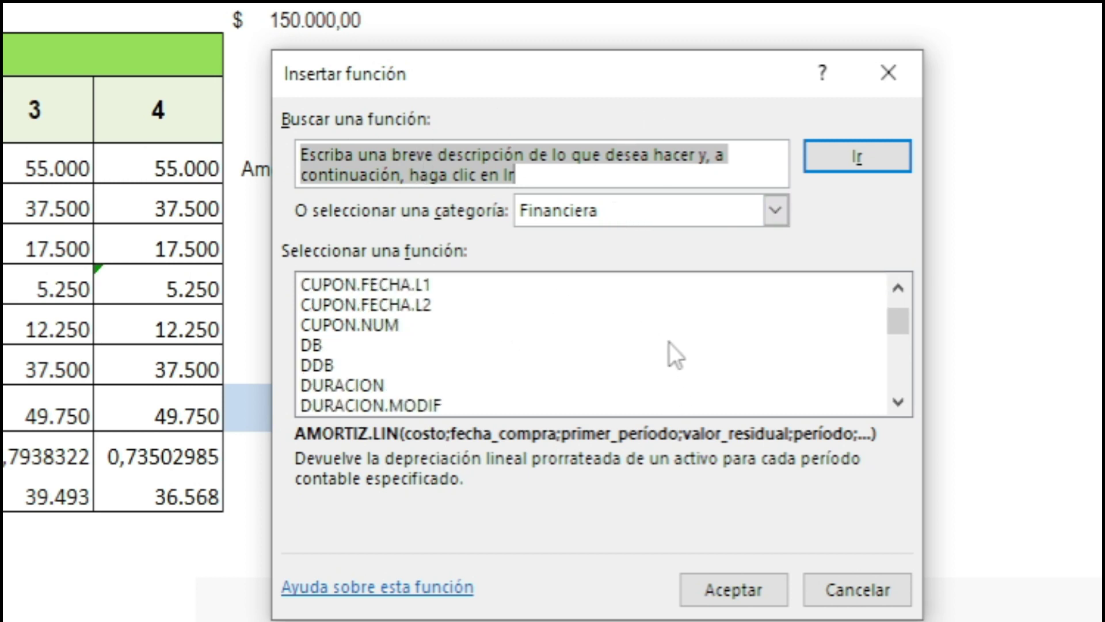
{"action": "scroll", "coordinate": [669, 342], "scroll_direction": "down", "scroll_amount": 1}
{"action": "scroll", "coordinate": [669, 341], "scroll_direction": "down", "scroll_amount": 2}
{"action": "scroll", "coordinate": [668, 342], "scroll_direction": "down", "scroll_amount": 1}
{"action": "scroll", "coordinate": [669, 343], "scroll_direction": "down", "scroll_amount": 1}
{"action": "scroll", "coordinate": [669, 343], "scroll_direction": "down", "scroll_amount": 1}
{"action": "scroll", "coordinate": [669, 343], "scroll_direction": "down", "scroll_amount": 1}
{"action": "scroll", "coordinate": [669, 343], "scroll_direction": "down", "scroll_amount": 2}
{"action": "scroll", "coordinate": [669, 343], "scroll_direction": "down", "scroll_amount": 2}
{"action": "scroll", "coordinate": [669, 343], "scroll_direction": "down", "scroll_amount": 3}
{"action": "left_click", "coordinate": [321, 389]}
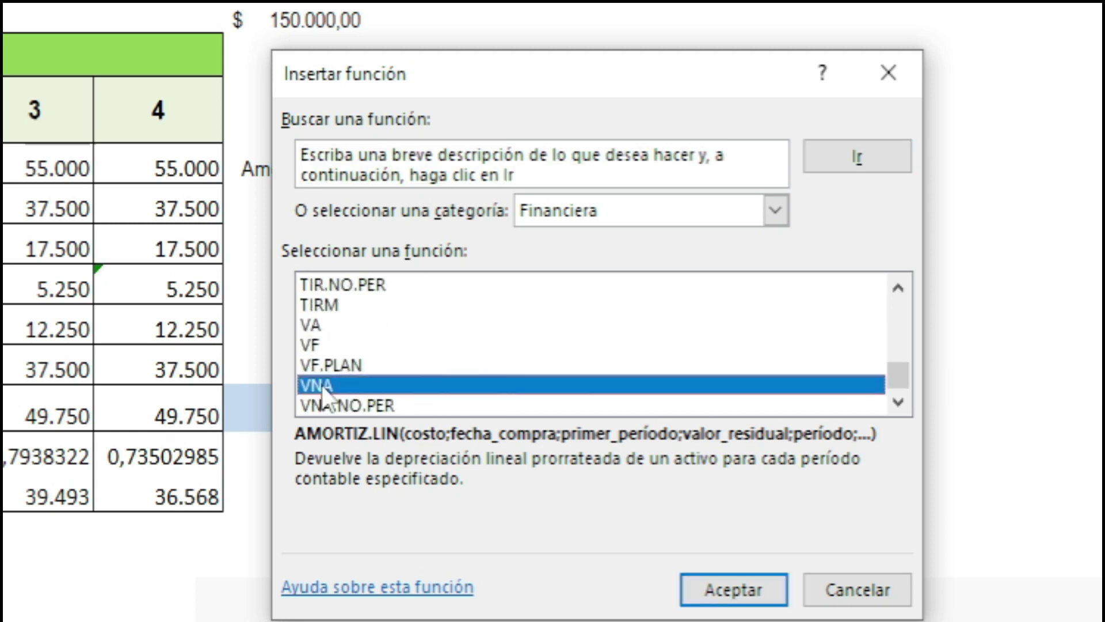
{"action": "left_click", "coordinate": [748, 580]}
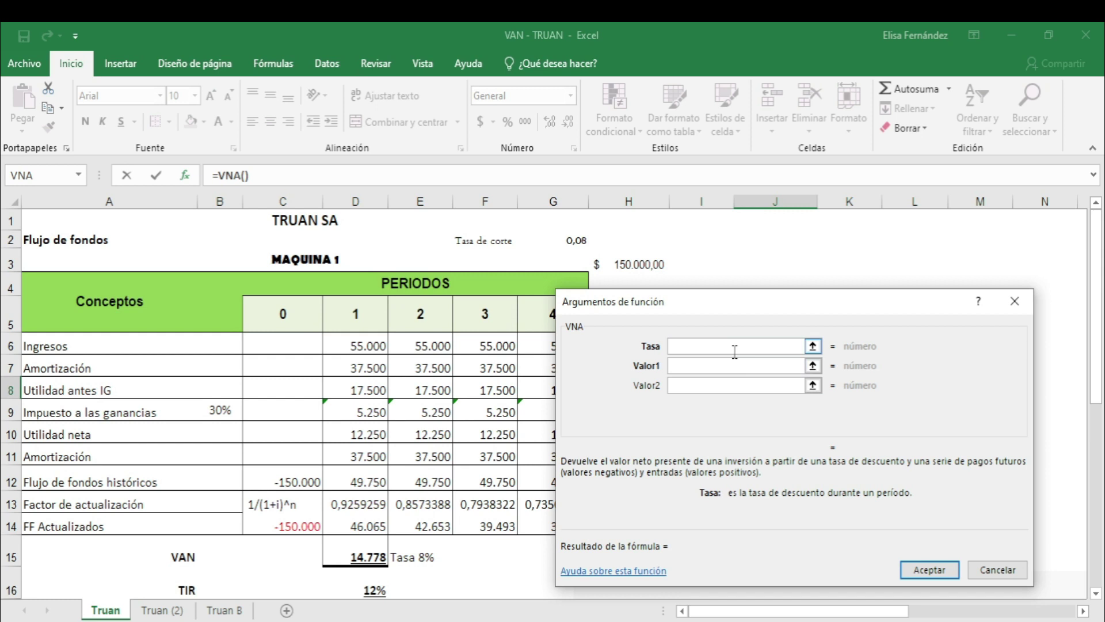
Set VNA's rate to G2 and values to D12:G12, giving $ 164.778,31
{"action": "left_click", "coordinate": [582, 240]}
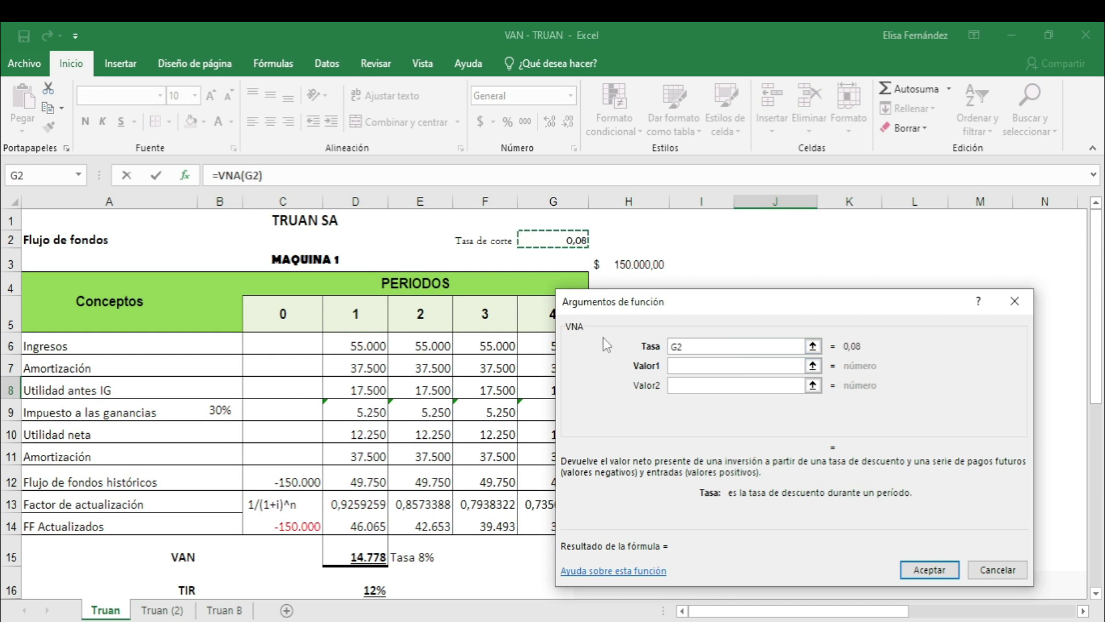
{"action": "left_click", "coordinate": [719, 367]}
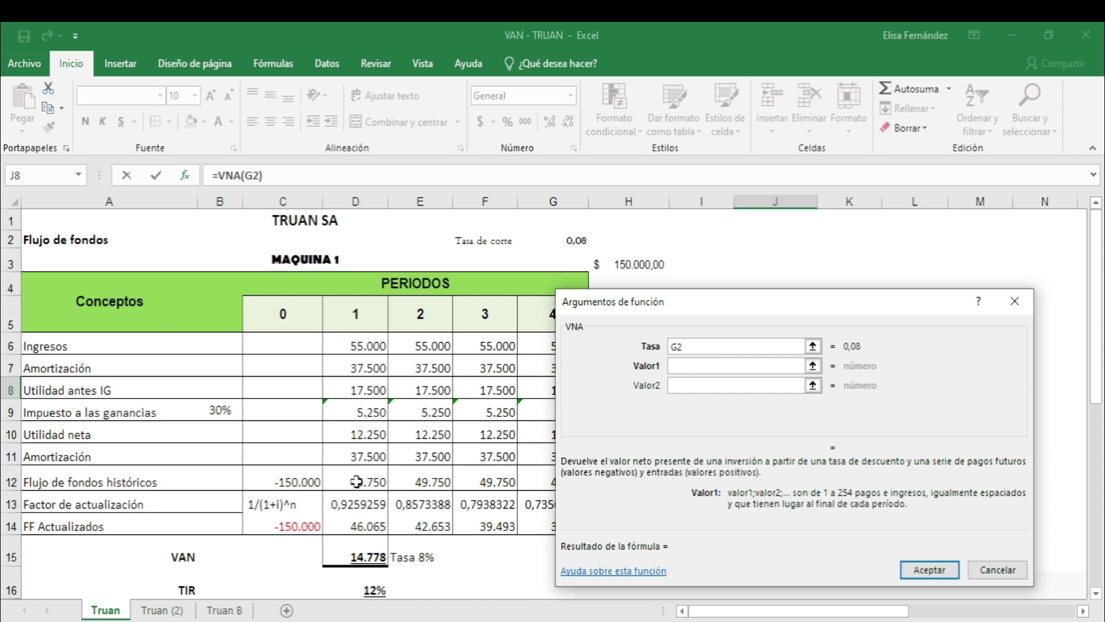
{"action": "left_click_drag", "start_coordinate": [354, 481], "coordinate": [544, 485]}
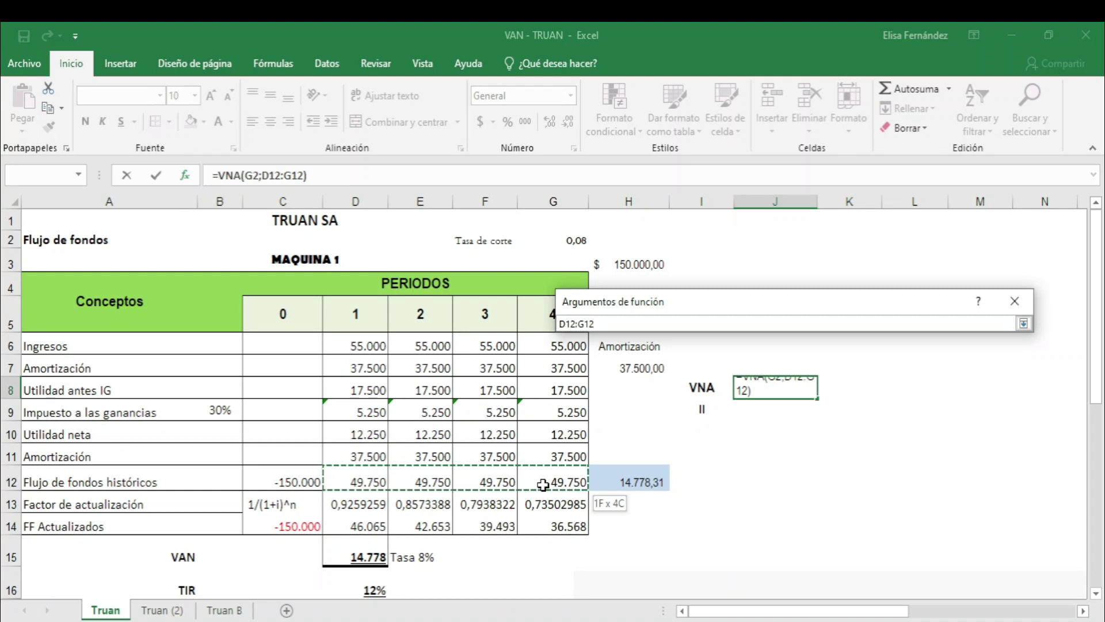
{"action": "left_click_drag", "start_coordinate": [543, 485], "coordinate": [543, 485]}
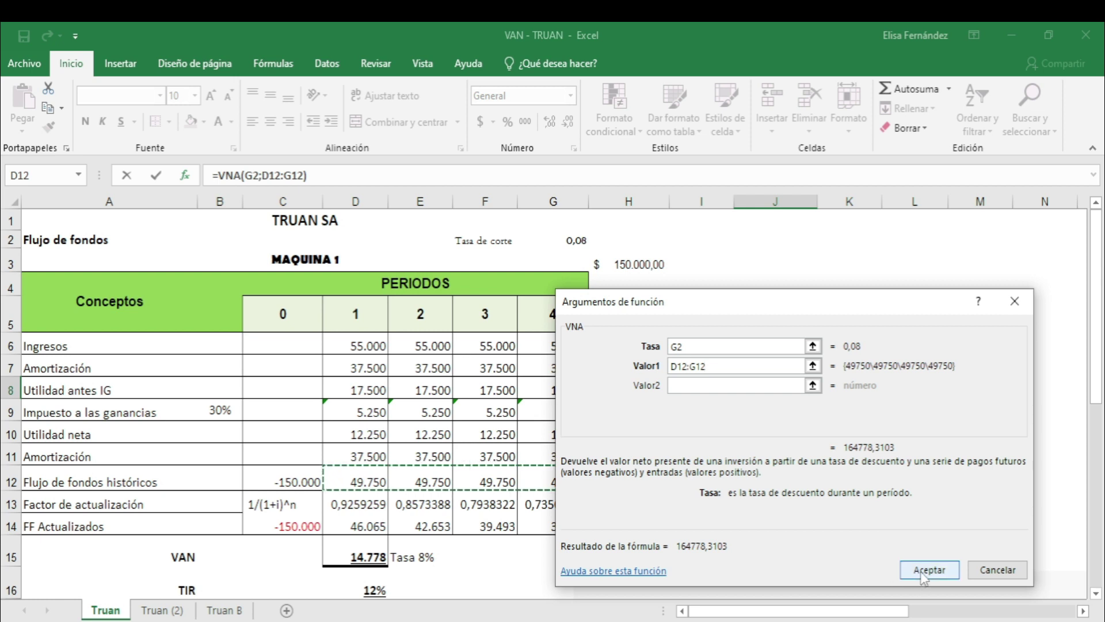
{"action": "left_click", "coordinate": [927, 570]}
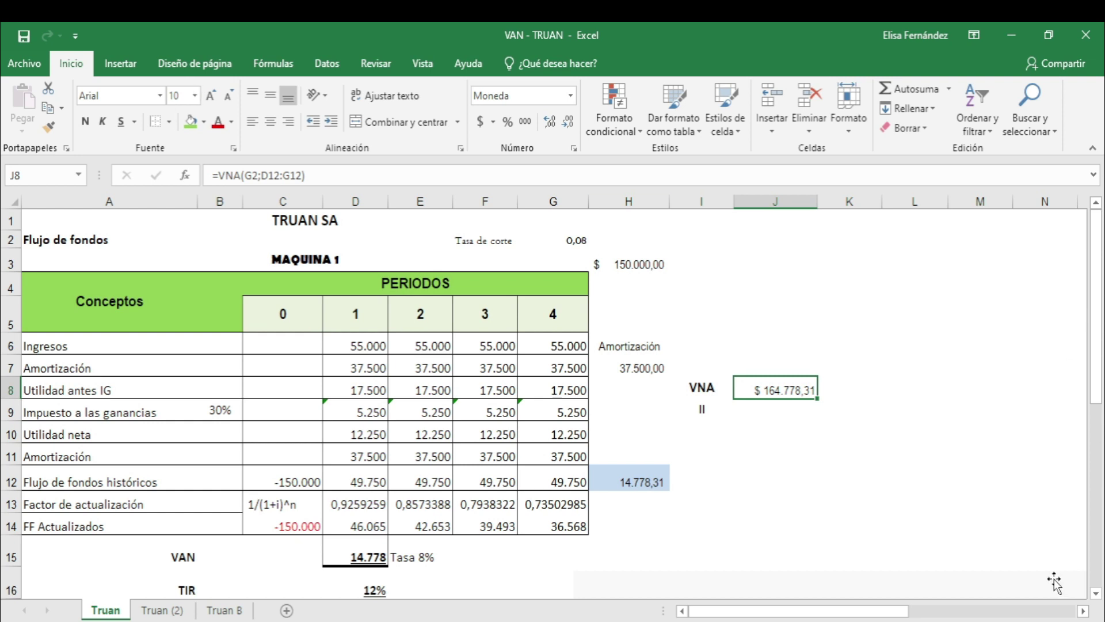
Put the -150.000 investment (=+C12) in J9 and sum it with the VNA in J10: $ 14.778,31
{"action": "left_click", "coordinate": [800, 409]}
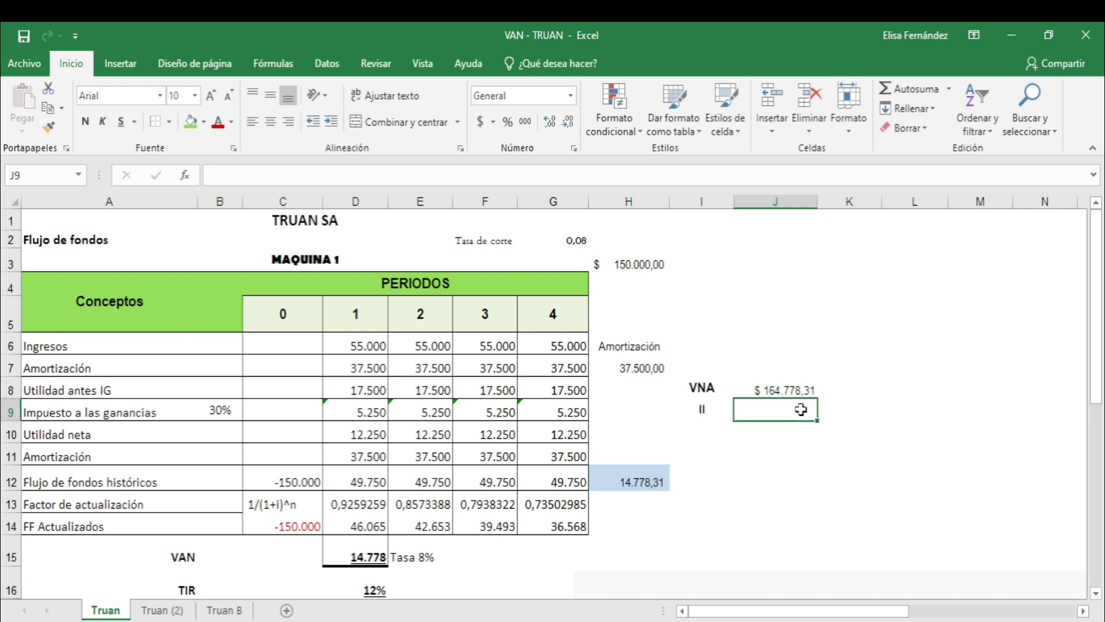
{"action": "type", "text": "+"}
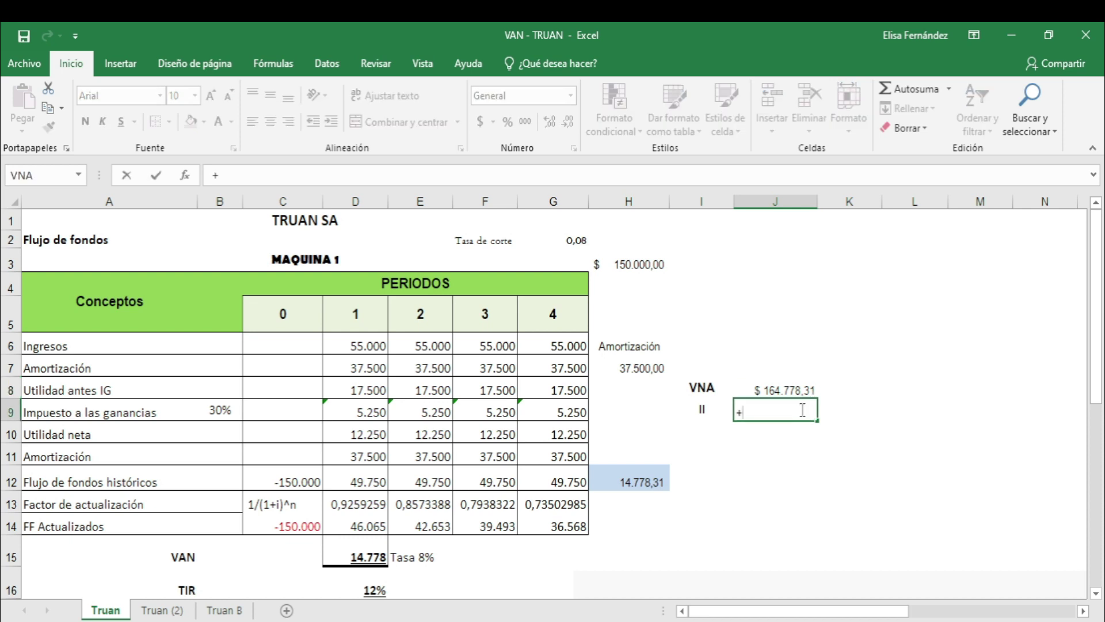
{"action": "left_click", "coordinate": [295, 481]}
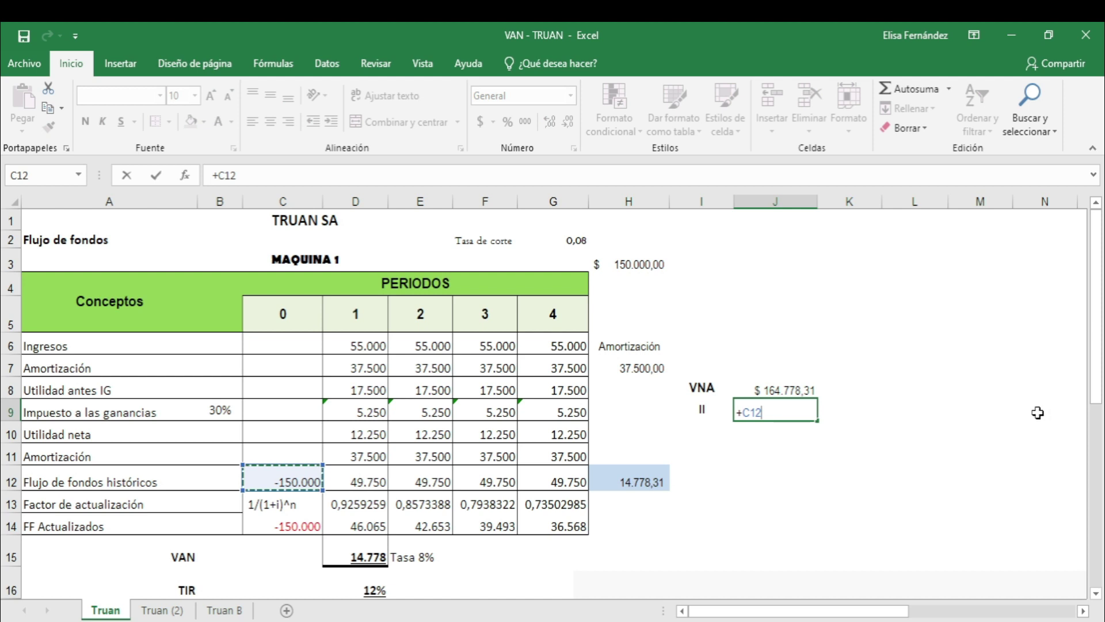
{"action": "key", "text": "Return"}
{"action": "scroll", "coordinate": [938, 443], "scroll_direction": "down", "scroll_amount": 1}
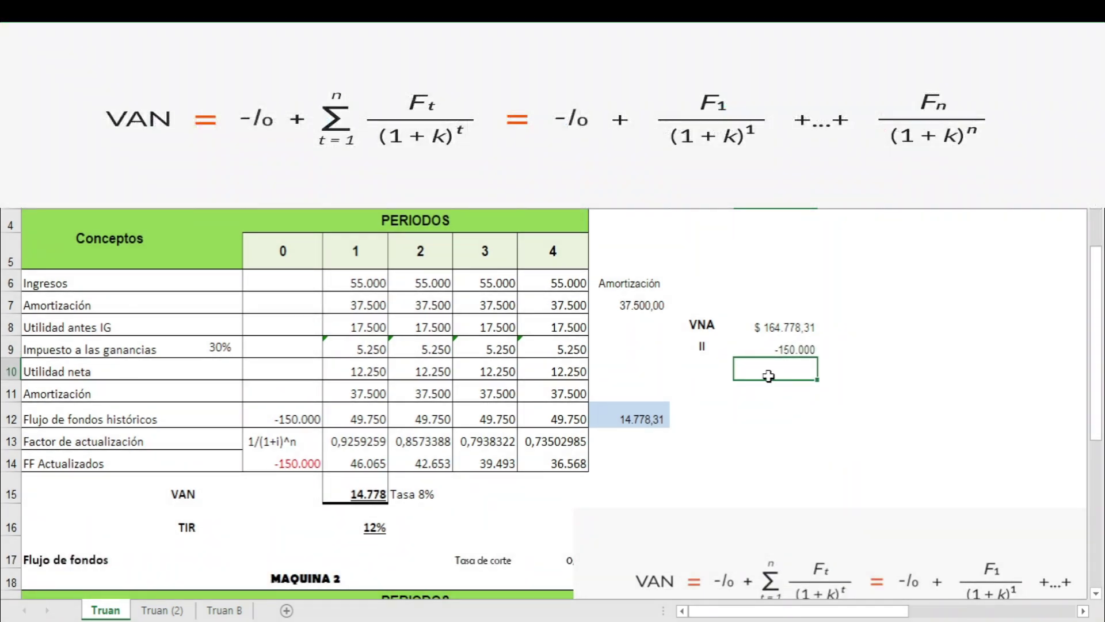
{"action": "type", "text": "+"}
{"action": "key", "text": "Up"}
{"action": "type", "text": "+"}
{"action": "key", "text": "Up"}
{"action": "key", "text": "Up"}
{"action": "key", "text": "Return"}
{"action": "left_click", "coordinate": [979, 440]}
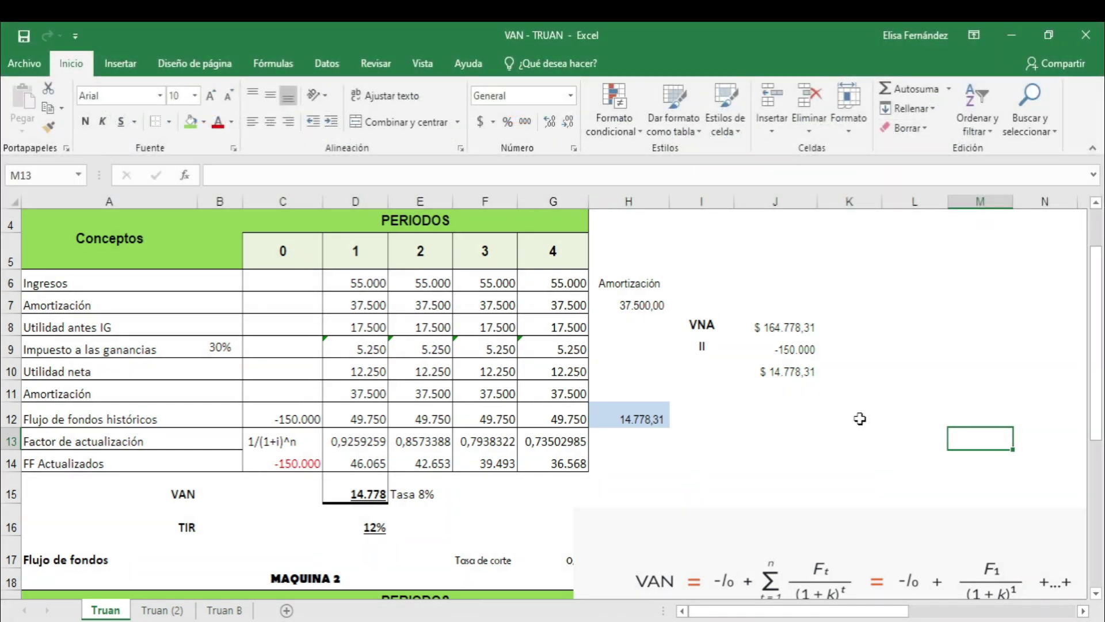
Compare the J10 sum with the VAN formula in D15 and TIR in D16
{"action": "left_click", "coordinate": [814, 371]}
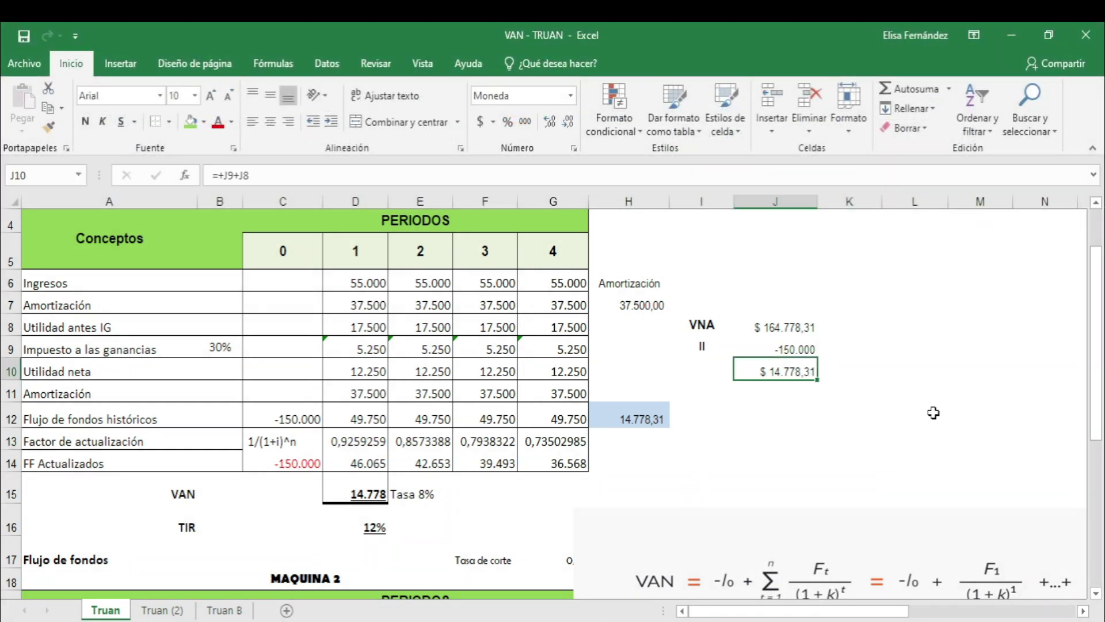
{"action": "left_click", "coordinate": [366, 484]}
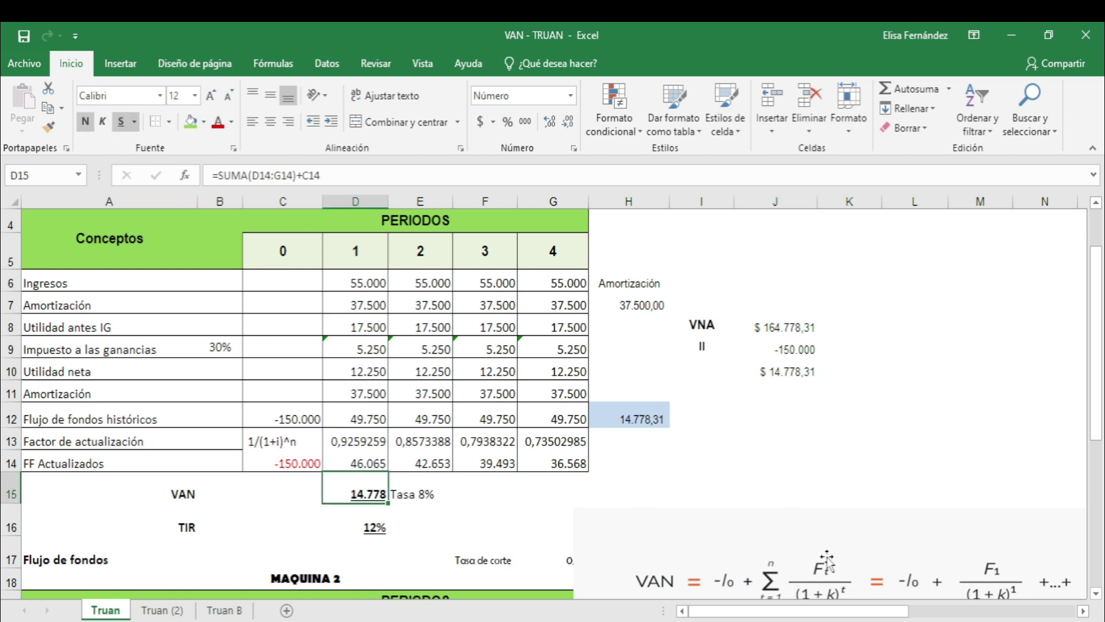
{"action": "left_click", "coordinate": [361, 525]}
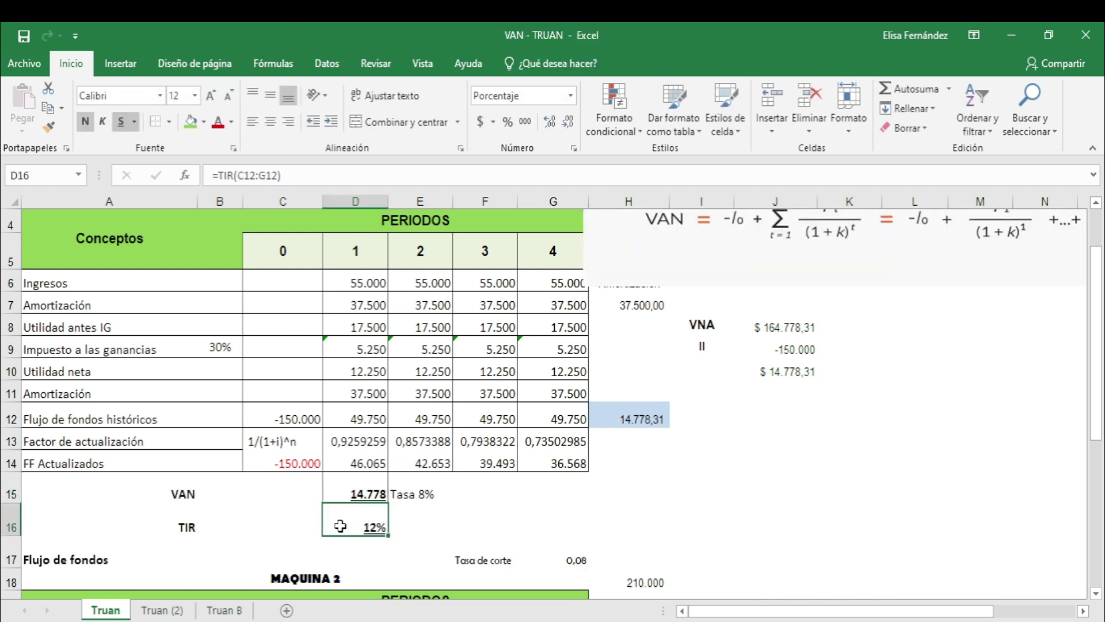
Type a centred TIR label in I12
{"action": "left_click", "coordinate": [730, 412]}
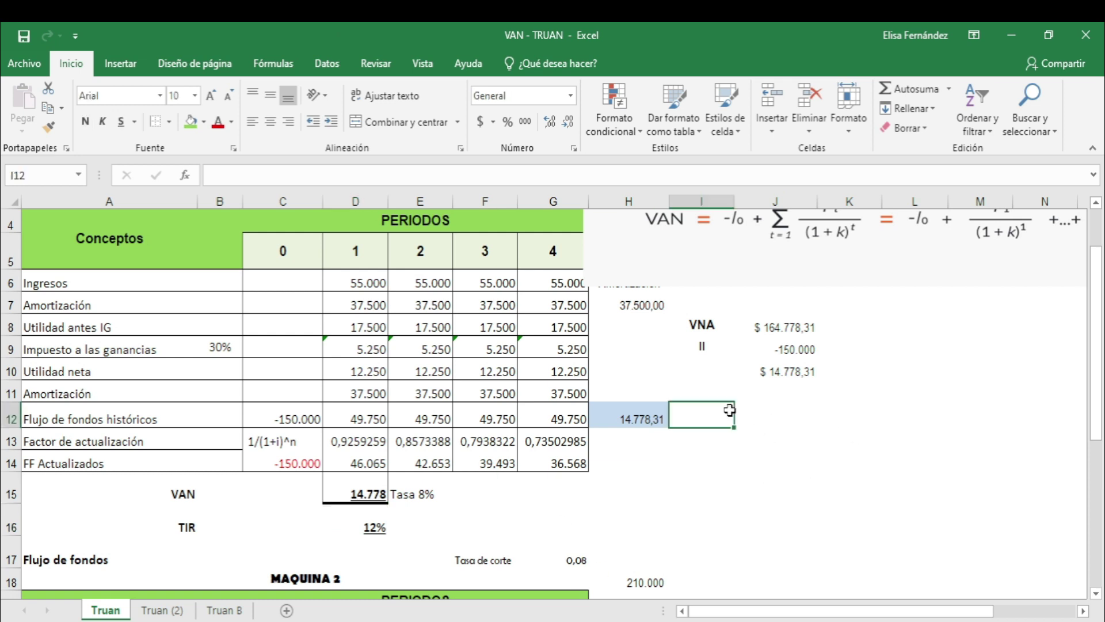
{"action": "type", "text": "TIR"}
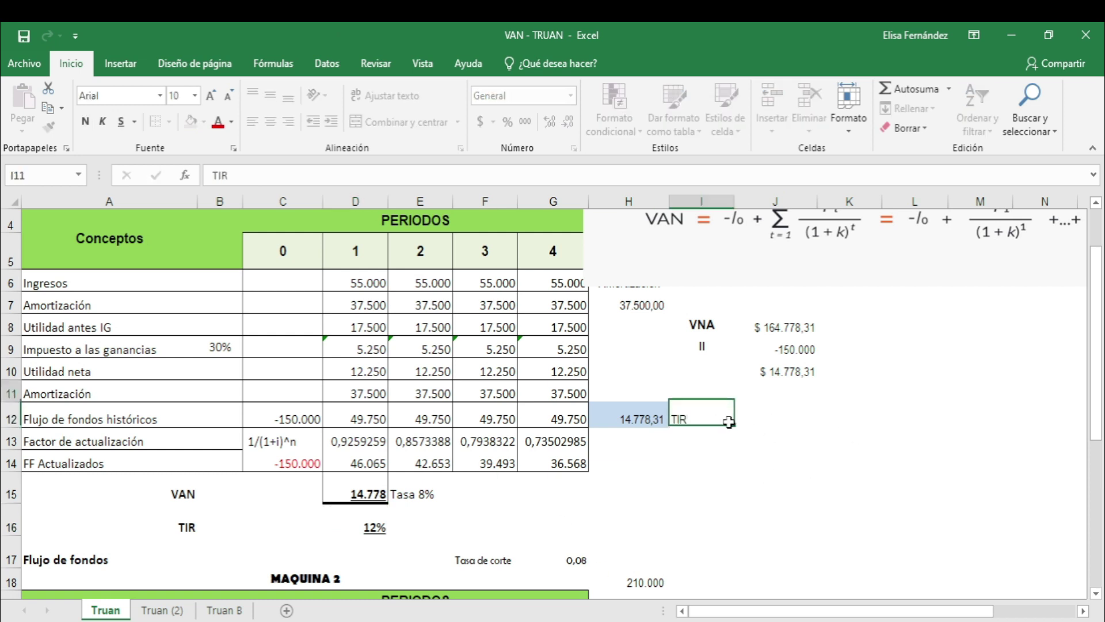
{"action": "key", "text": "ctrl+Return"}
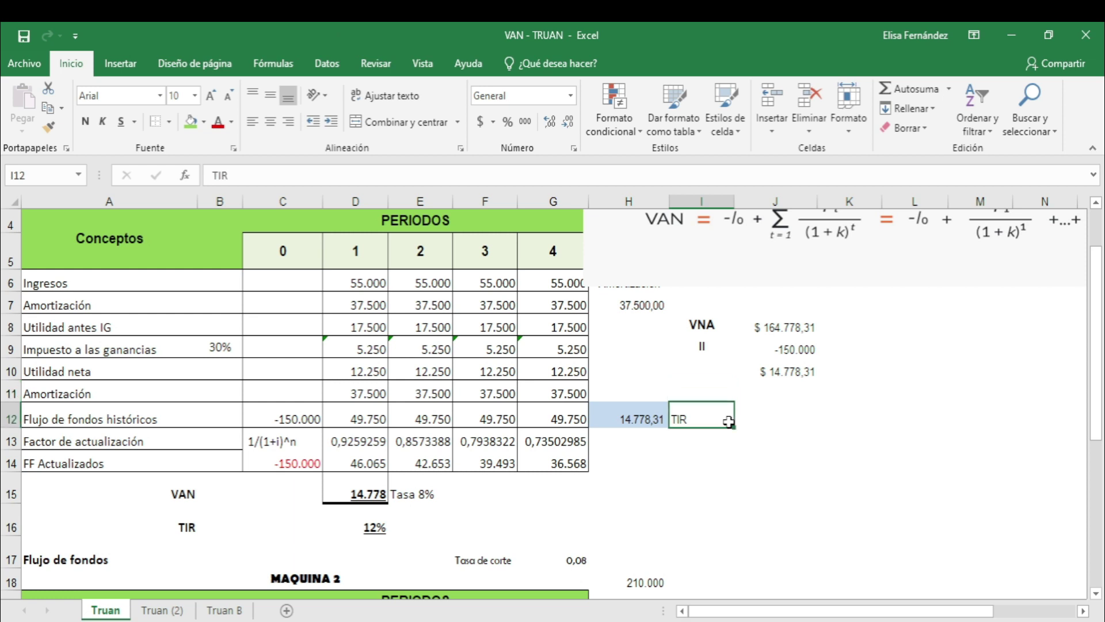
{"action": "left_click", "coordinate": [270, 122]}
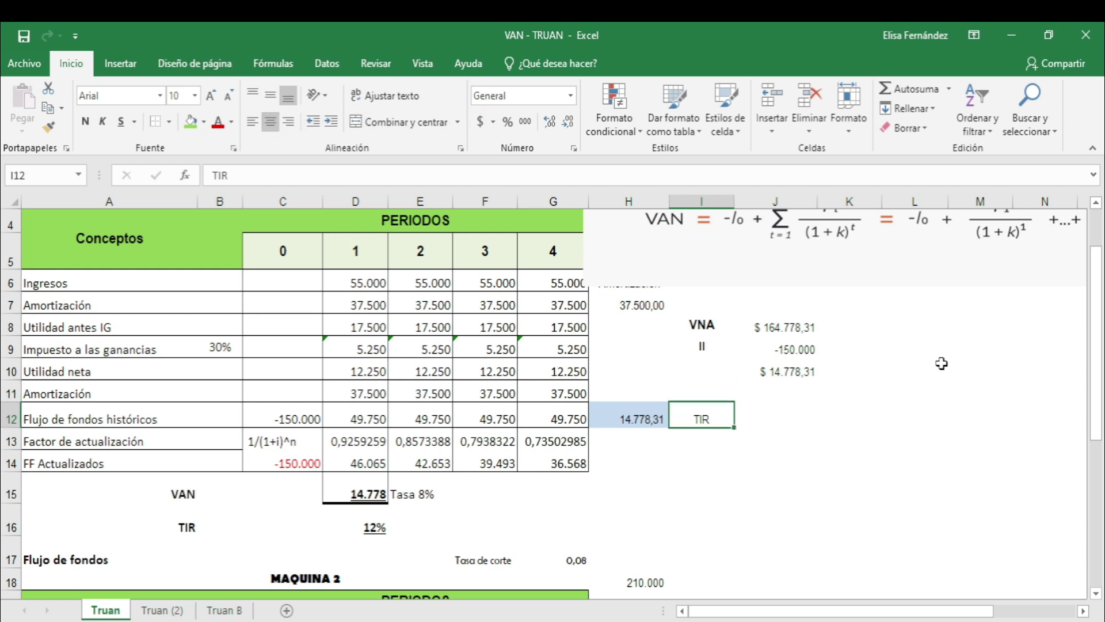
Enter =TIR(C12:G12) in J12 and bold the 12,35% result
{"action": "left_click", "coordinate": [762, 425]}
{"action": "left_click", "coordinate": [183, 175]}
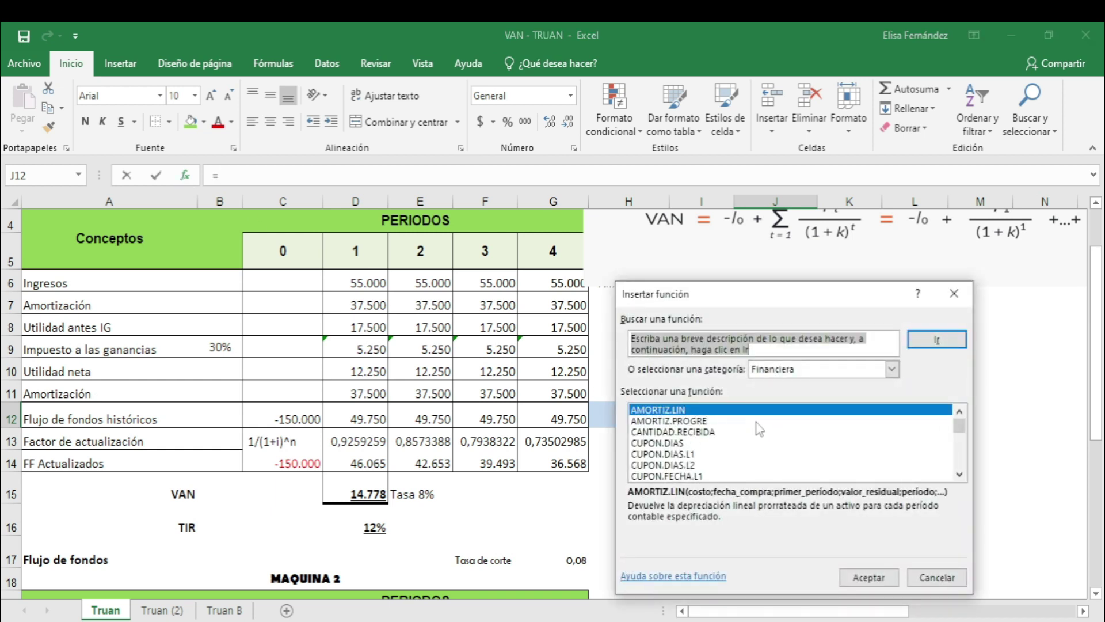
{"action": "scroll", "coordinate": [759, 429], "scroll_direction": "down", "scroll_amount": 2}
{"action": "scroll", "coordinate": [749, 430], "scroll_direction": "down", "scroll_amount": 2}
{"action": "scroll", "coordinate": [737, 432], "scroll_direction": "down", "scroll_amount": 2}
{"action": "scroll", "coordinate": [724, 435], "scroll_direction": "down", "scroll_amount": 1}
{"action": "scroll", "coordinate": [724, 434], "scroll_direction": "down", "scroll_amount": 3}
{"action": "scroll", "coordinate": [720, 432], "scroll_direction": "down", "scroll_amount": 3}
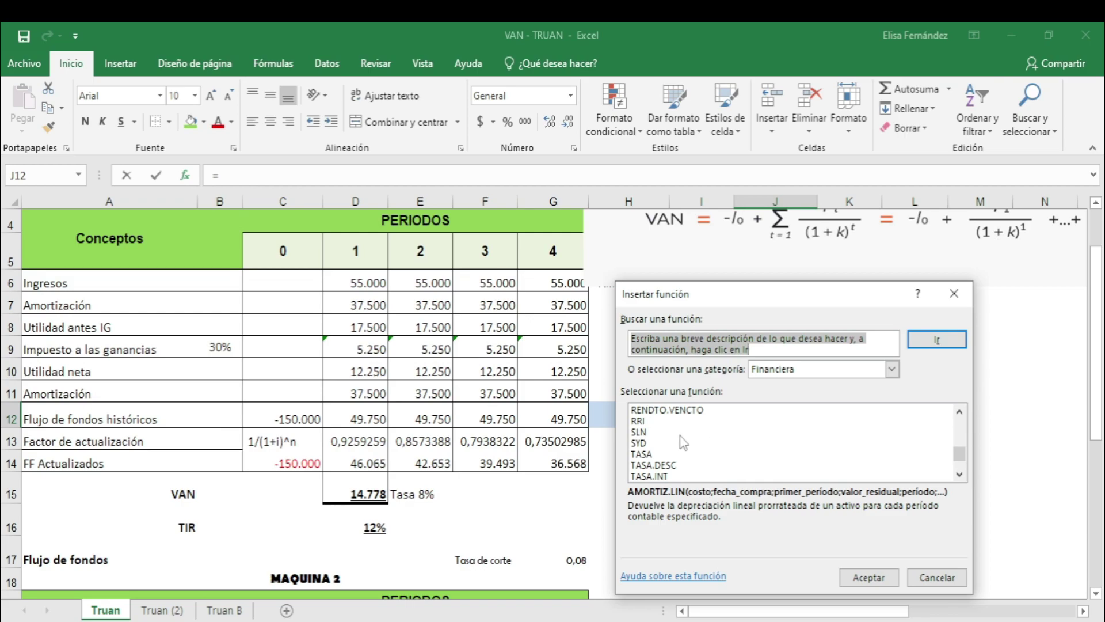
{"action": "scroll", "coordinate": [684, 442], "scroll_direction": "down", "scroll_amount": 2}
{"action": "left_click", "coordinate": [679, 433]}
{"action": "left_click", "coordinate": [719, 588]}
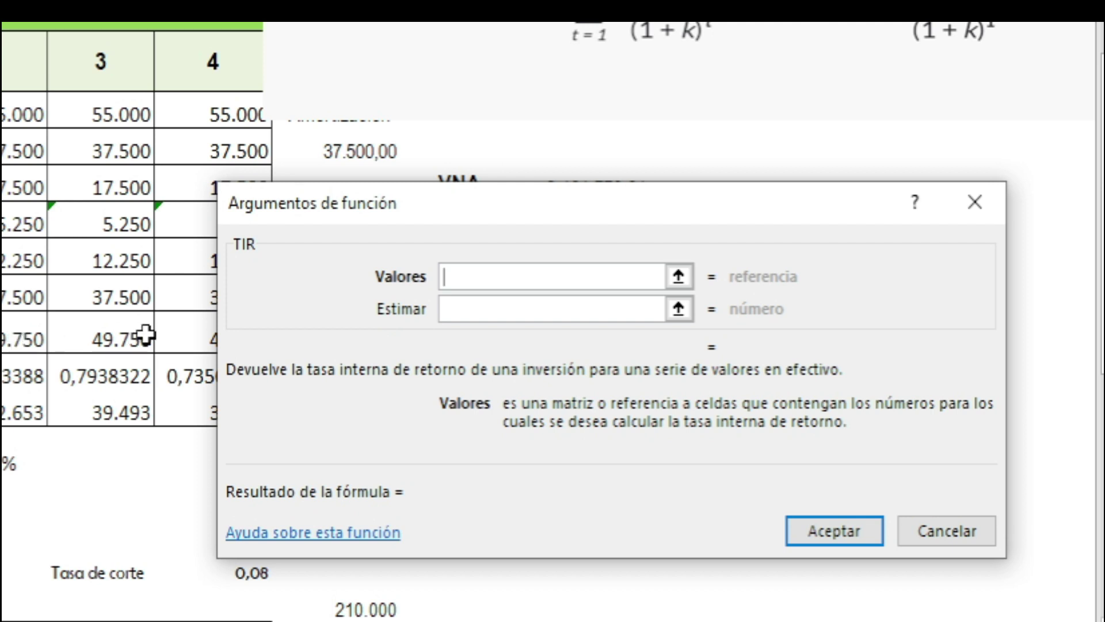
{"action": "mouse_move", "coordinate": [3, 339]}
{"action": "left_mouse_down"}
{"action": "mouse_move", "coordinate": [222, 331]}
{"action": "mouse_move", "coordinate": [229, 344]}
{"action": "left_mouse_up"}
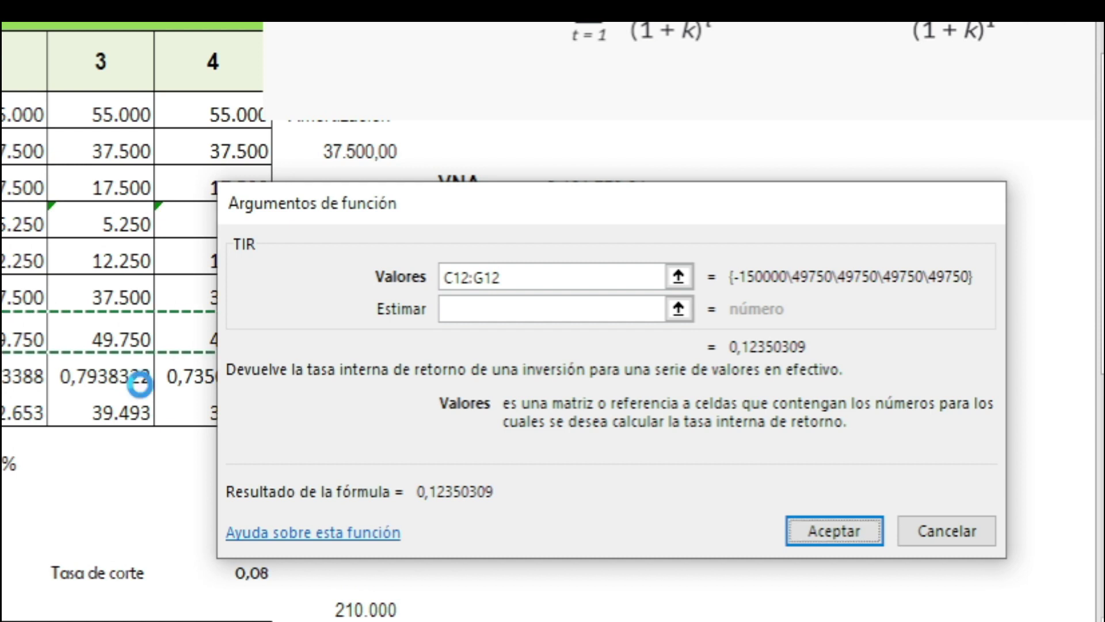
{"action": "key", "text": "Return"}
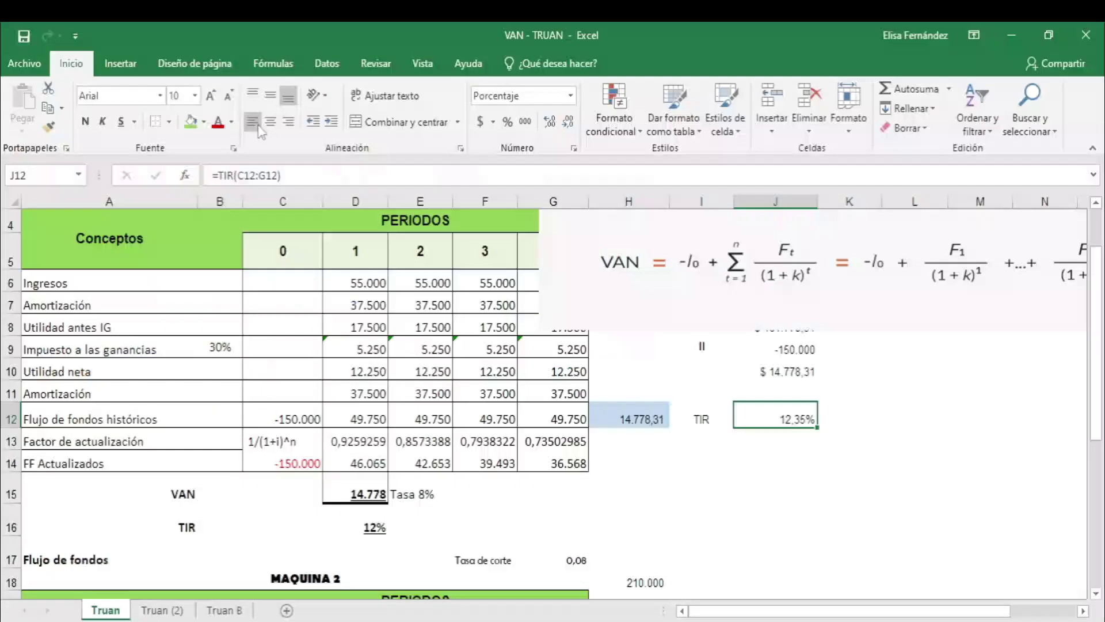
{"action": "left_click", "coordinate": [89, 127]}
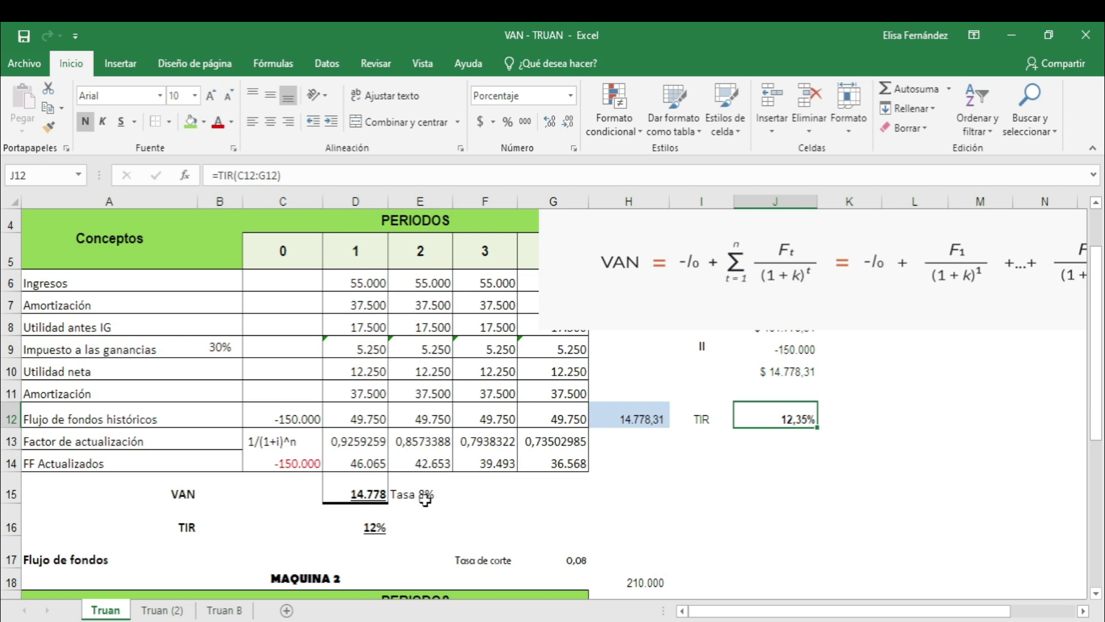
Shrink the VAN formula picture and scroll down to the Máquina 2 table and problem picture
{"action": "left_click", "coordinate": [712, 300]}
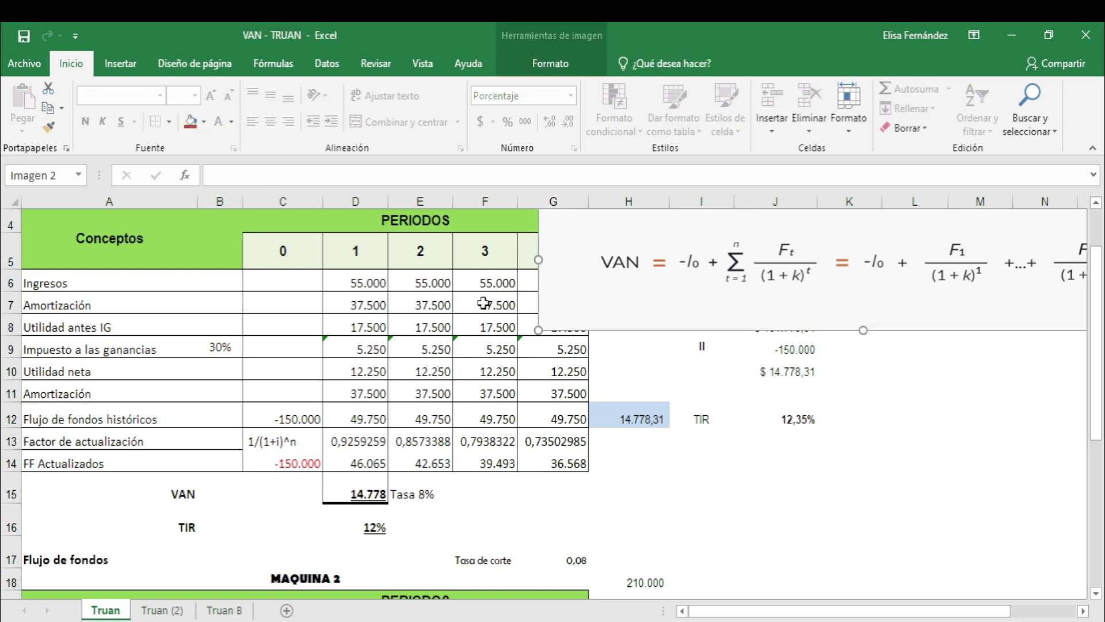
{"action": "left_click_drag", "start_coordinate": [534, 331], "coordinate": [637, 295]}
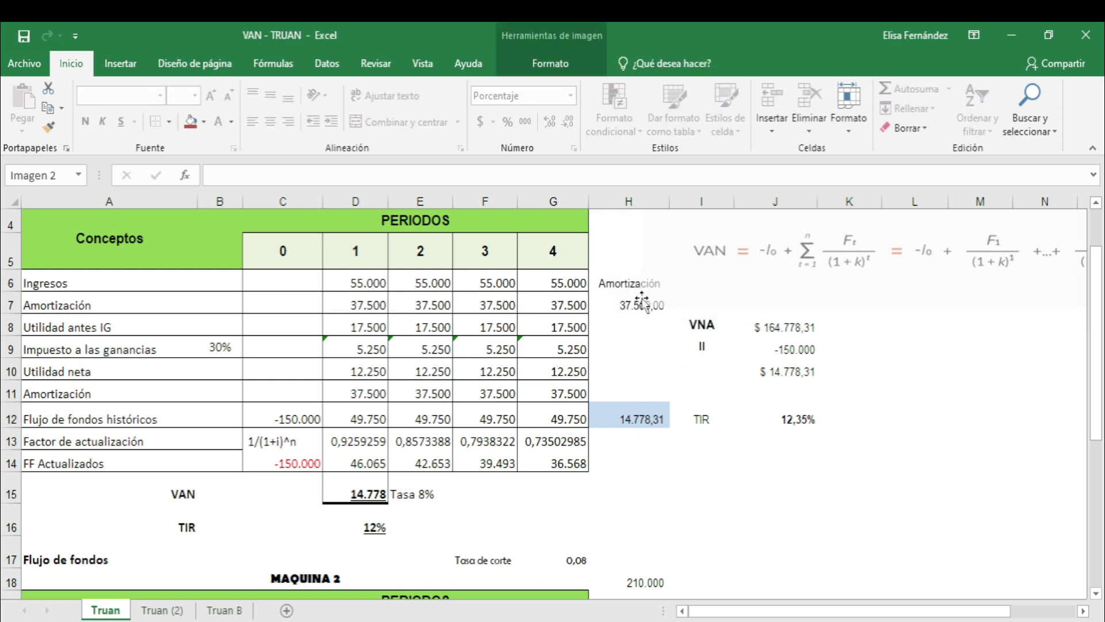
{"action": "left_click", "coordinate": [928, 463]}
{"action": "scroll", "coordinate": [928, 463], "scroll_direction": "down", "scroll_amount": 3}
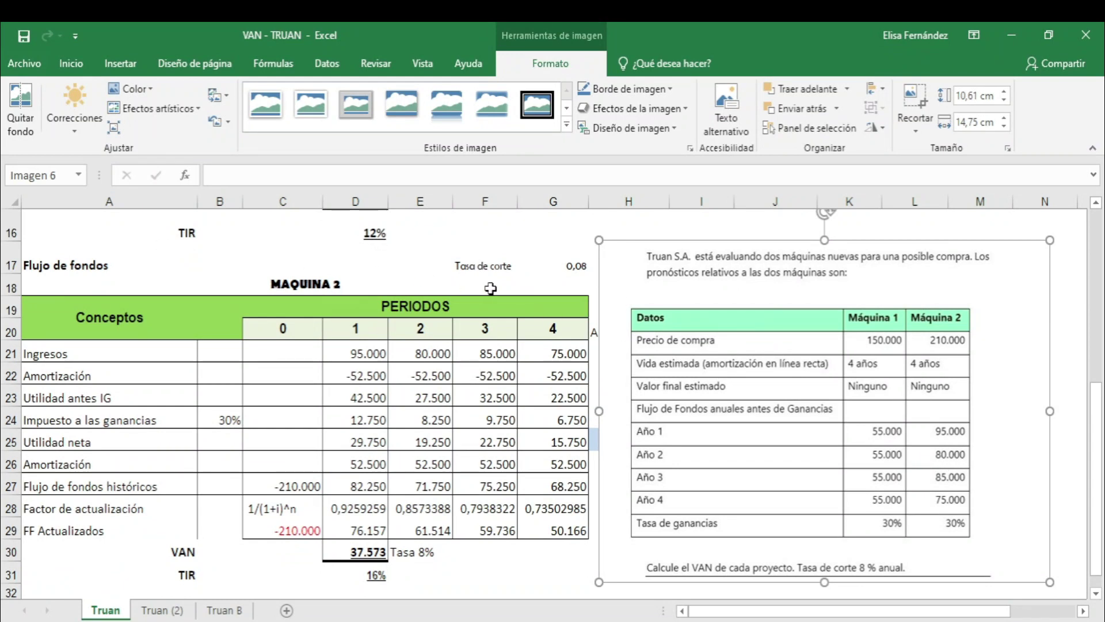
{"action": "scroll", "coordinate": [779, 349], "scroll_direction": "down", "scroll_amount": 1}
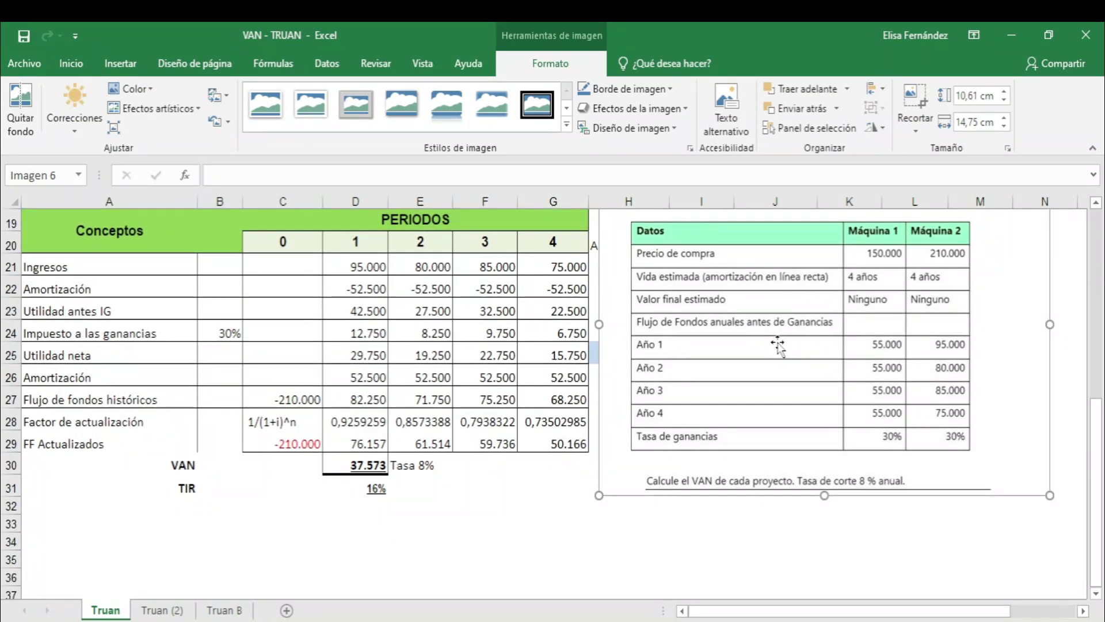
{"action": "scroll", "coordinate": [366, 346], "scroll_direction": "up", "scroll_amount": 1}
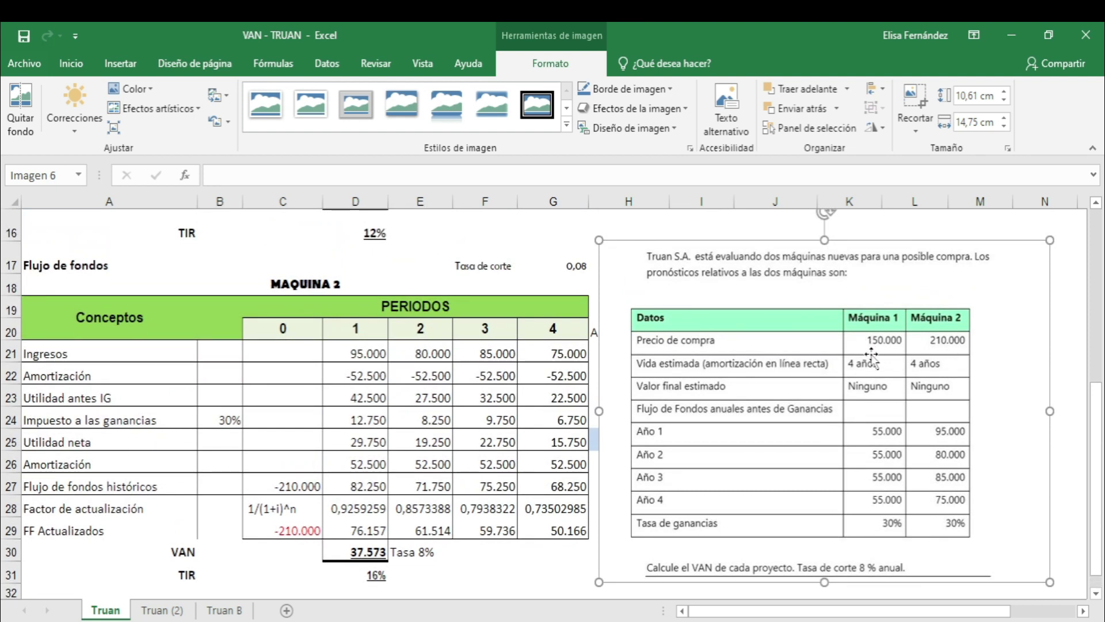
{"action": "left_click", "coordinate": [349, 378]}
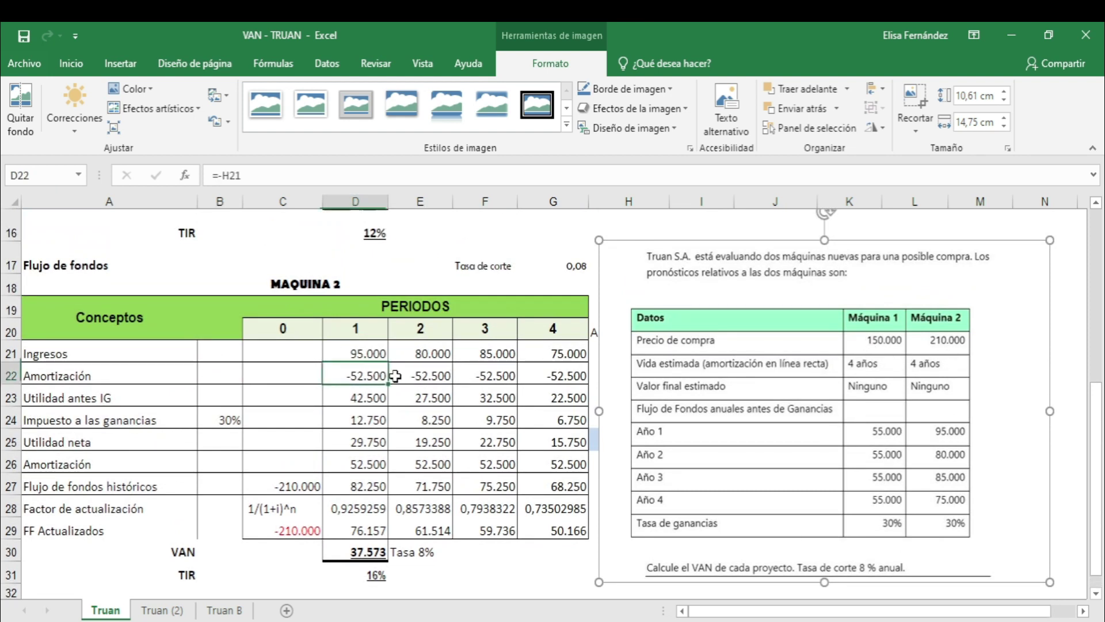
{"action": "left_click", "coordinate": [354, 403]}
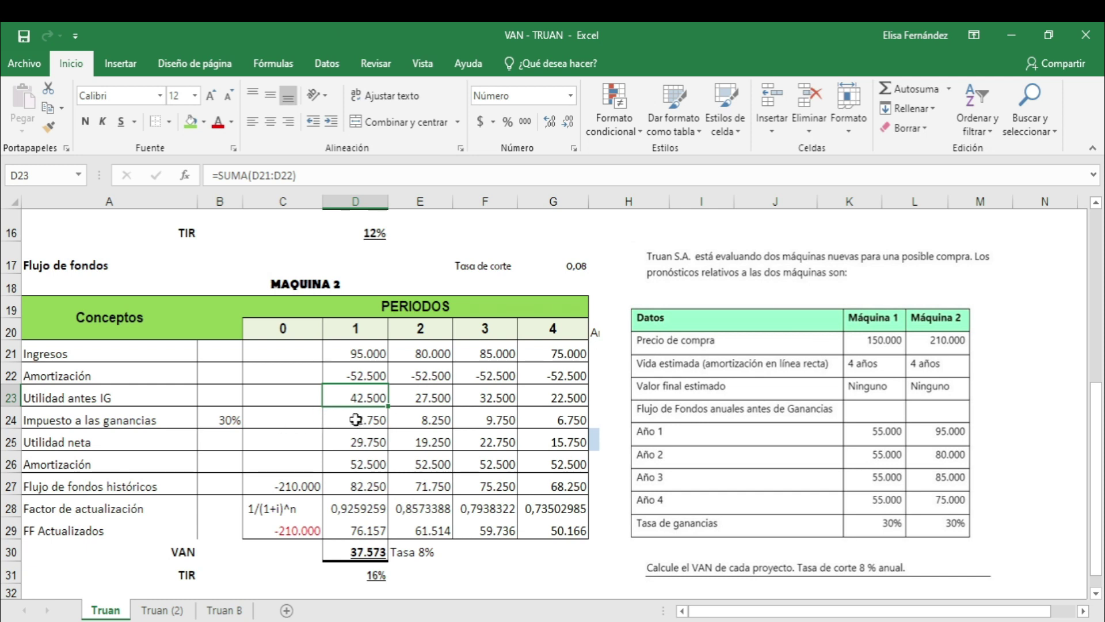
{"action": "left_click", "coordinate": [354, 419]}
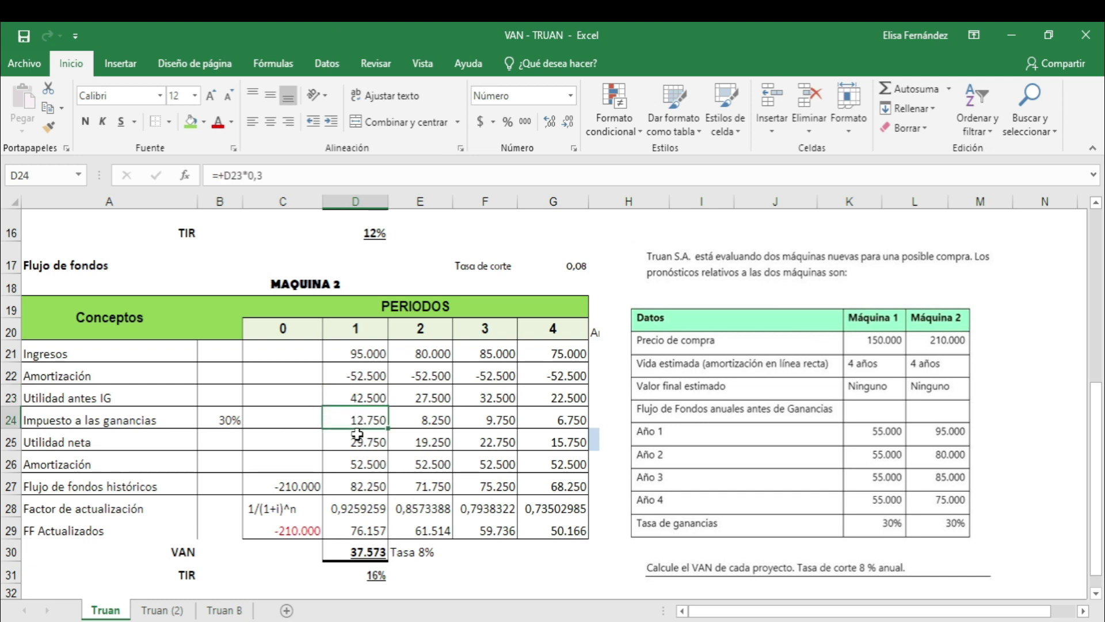
{"action": "left_click", "coordinate": [356, 439]}
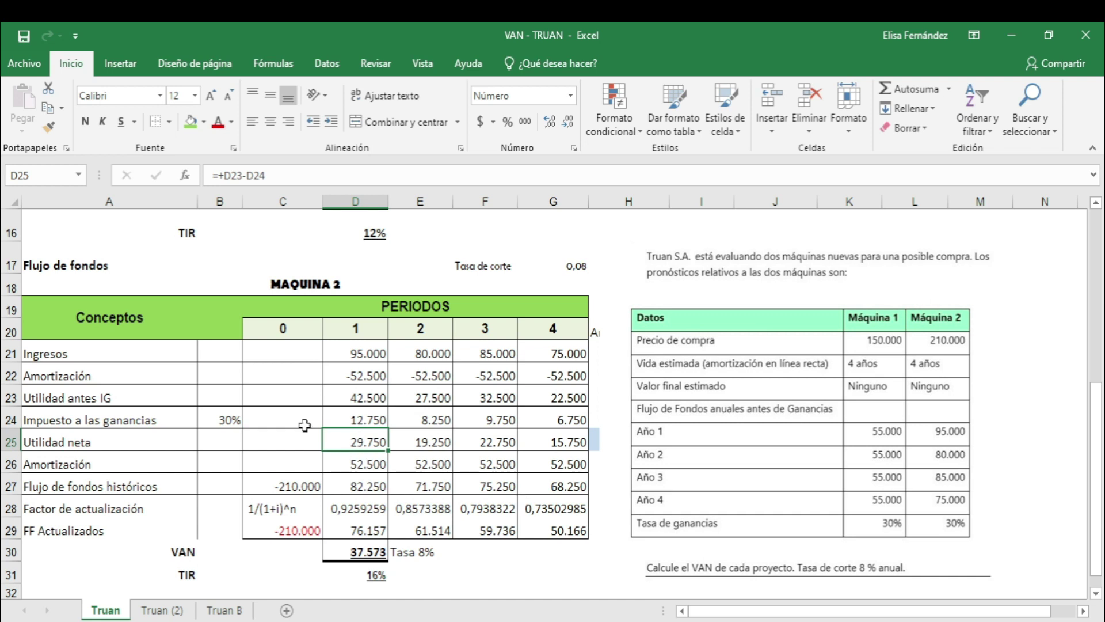
{"action": "left_click", "coordinate": [349, 461]}
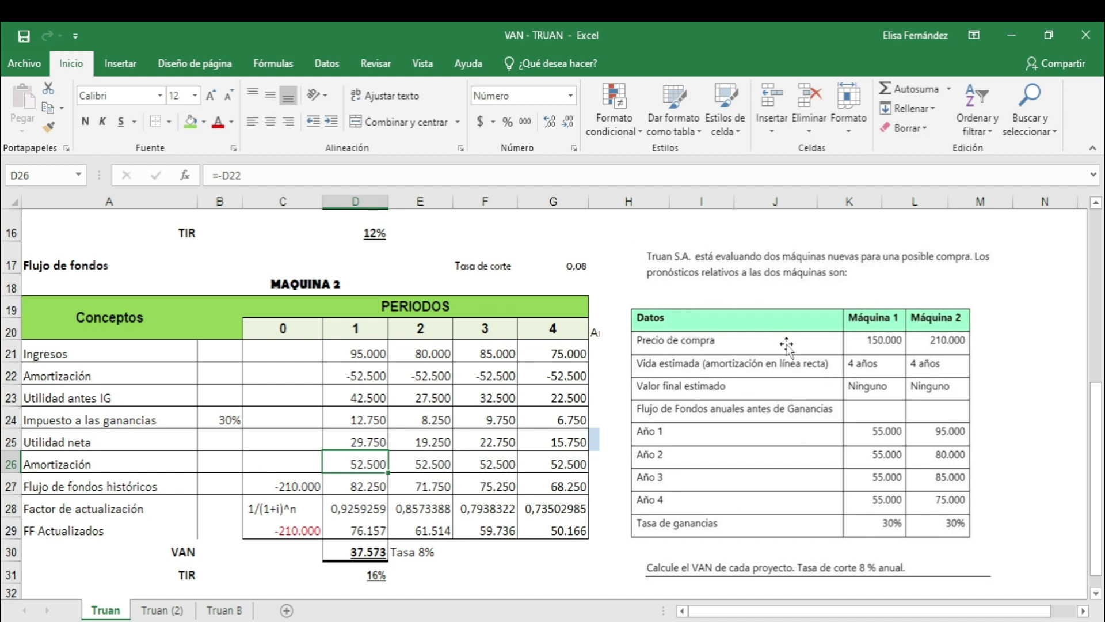
Move the problem image down and put the -210.000 investment (=+C27) in J23
{"action": "mouse_move", "coordinate": [705, 466]}
{"action": "left_mouse_down"}
{"action": "mouse_move", "coordinate": [759, 595]}
{"action": "mouse_move", "coordinate": [742, 575]}
{"action": "left_mouse_up"}
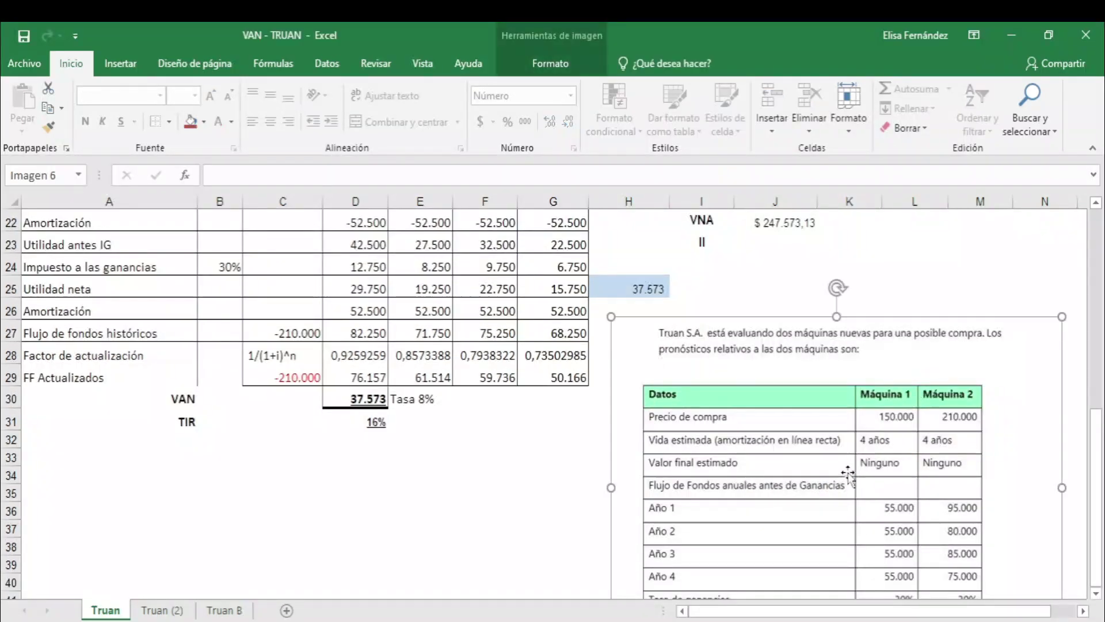
{"action": "scroll", "coordinate": [778, 384], "scroll_direction": "up", "scroll_amount": 2}
{"action": "left_click", "coordinate": [779, 395]}
{"action": "left_click", "coordinate": [781, 371]}
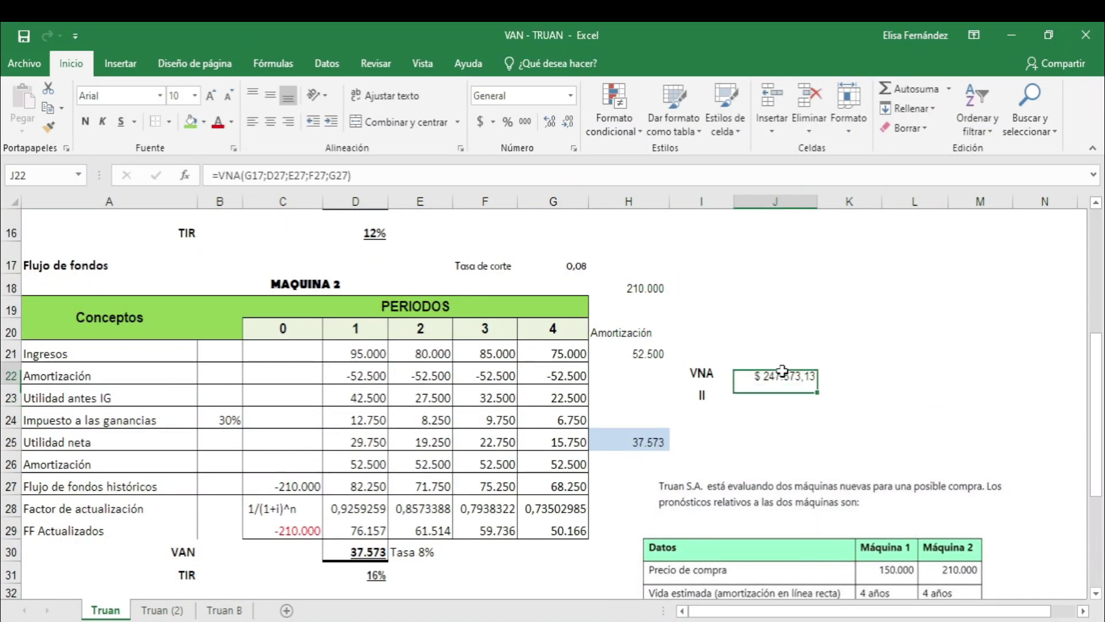
{"action": "left_click_drag", "start_coordinate": [829, 533], "coordinate": [832, 574]}
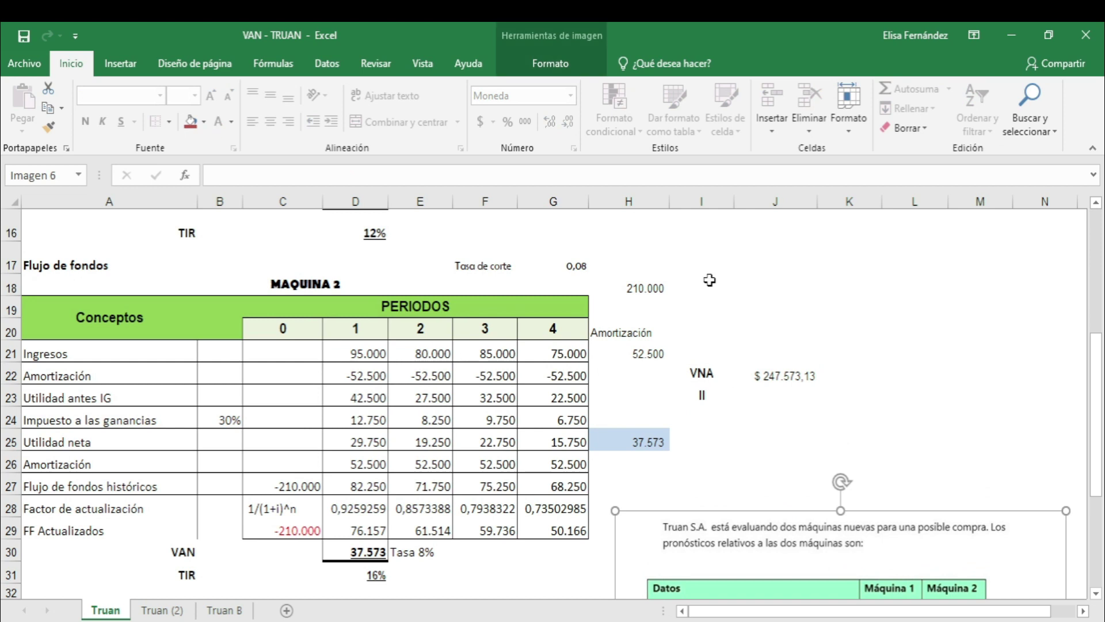
{"action": "left_click", "coordinate": [771, 373]}
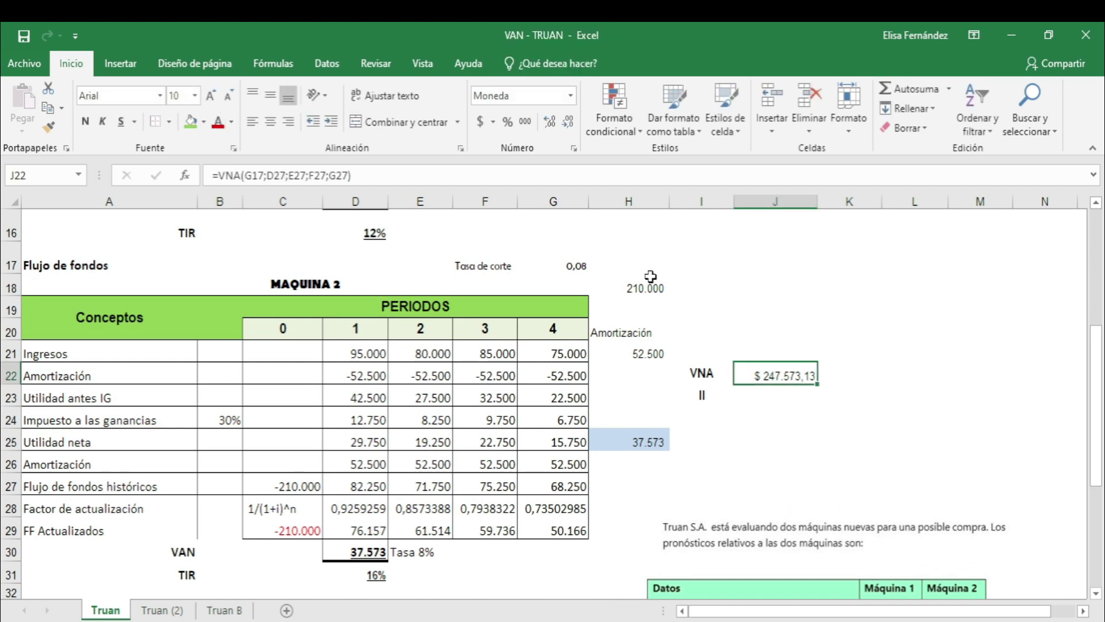
{"action": "left_click", "coordinate": [778, 394]}
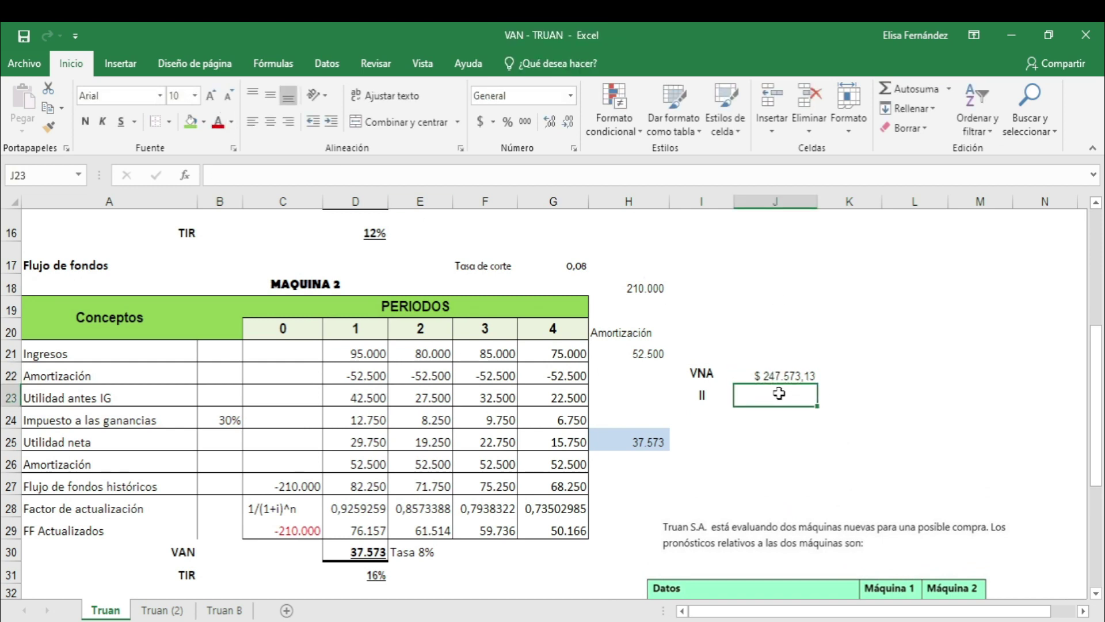
{"action": "type", "text": "+"}
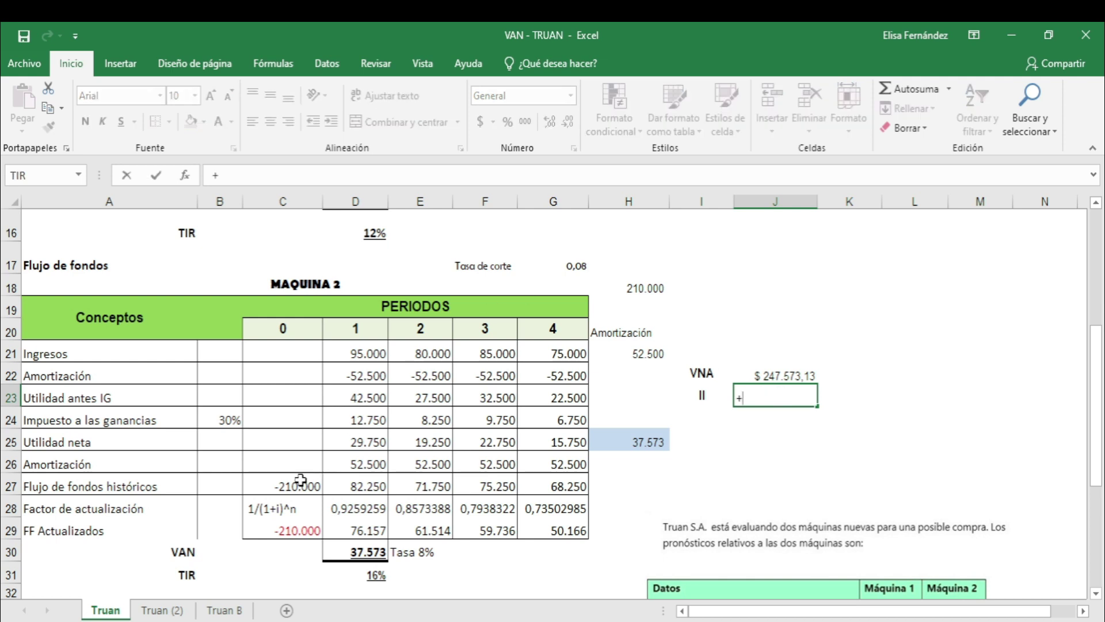
{"action": "left_click", "coordinate": [300, 481]}
{"action": "key", "text": "Return"}
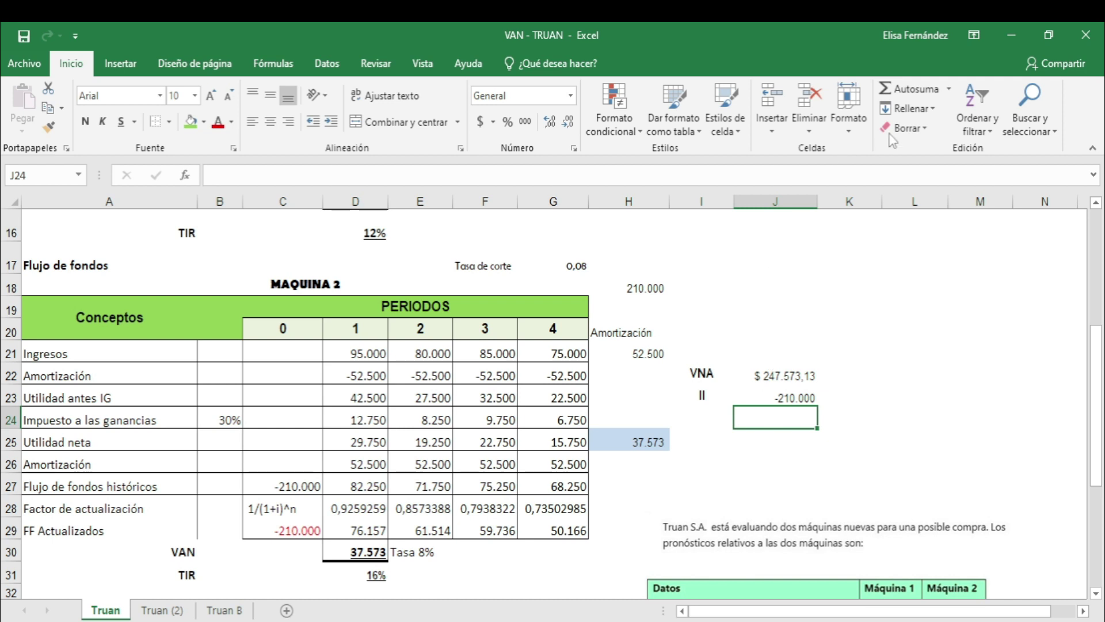
AutoSum J22:J23 in J24, giving the net present value $ 37.573,13
{"action": "left_click", "coordinate": [906, 89]}
{"action": "key", "text": "Return"}
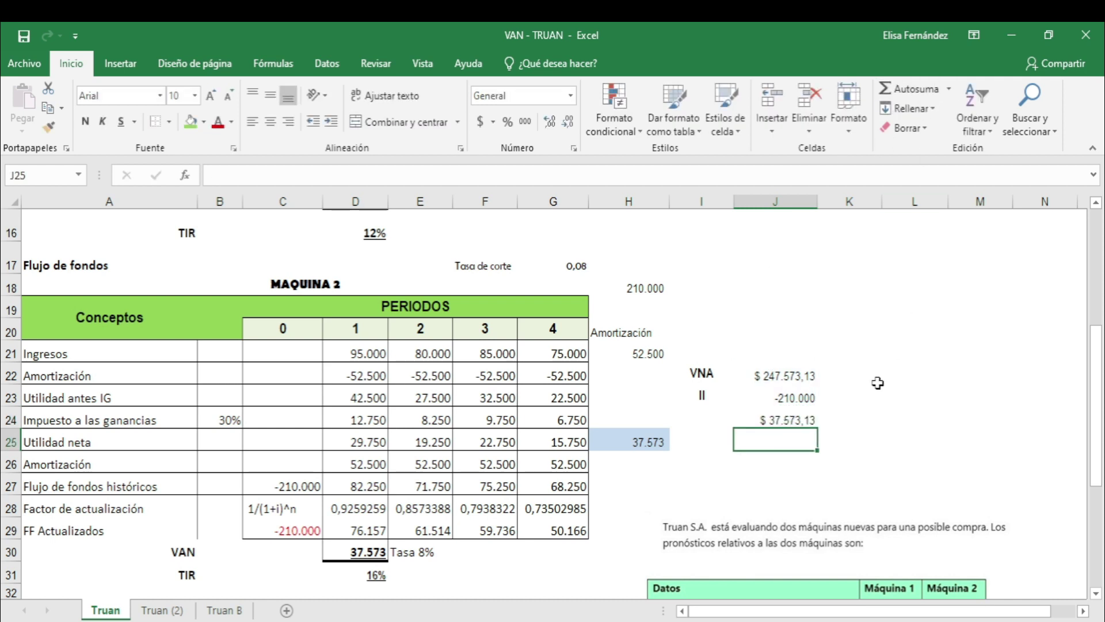
{"action": "left_click", "coordinate": [787, 420]}
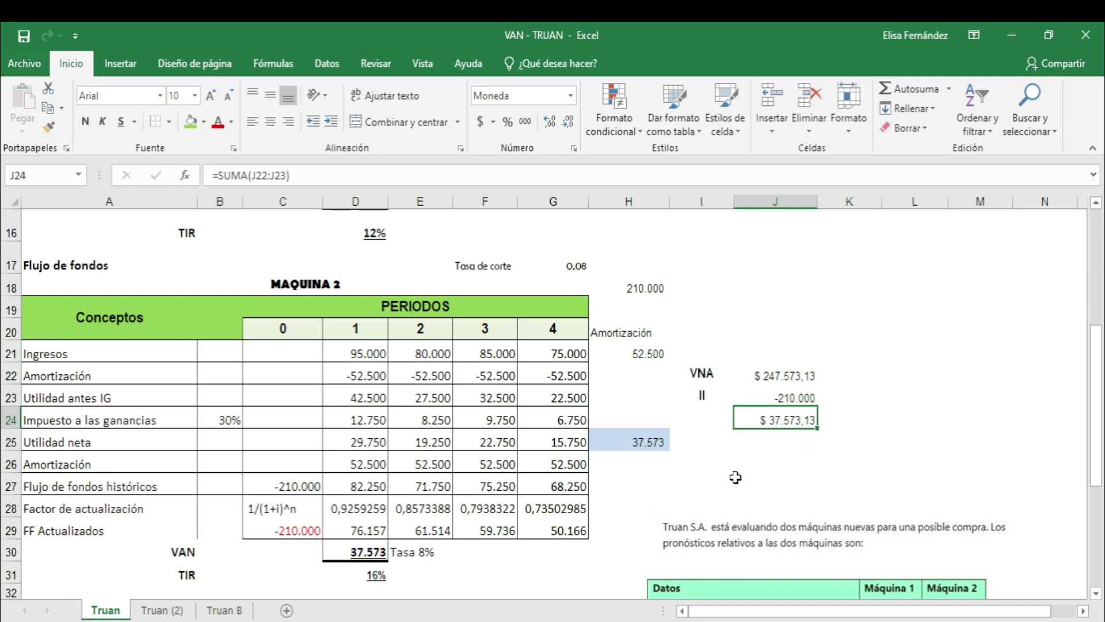
{"action": "left_click", "coordinate": [718, 460]}
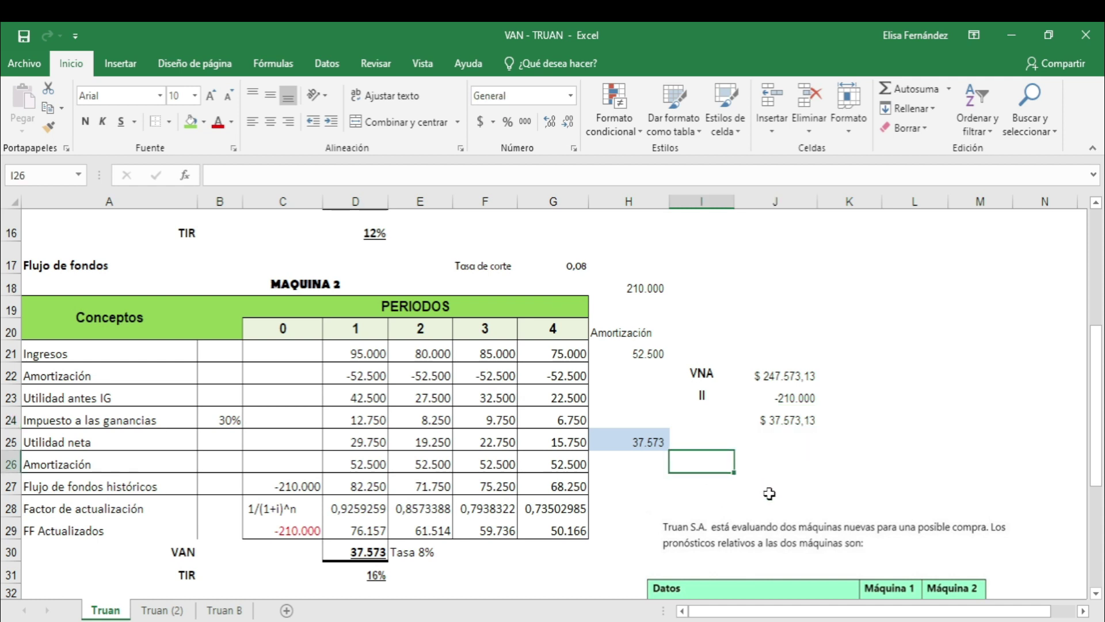
Enter =TIR(C27:G27) in I26, showing 16,03% for Máquina 2
{"action": "left_click", "coordinate": [185, 177]}
{"action": "double_click", "coordinate": [662, 451]}
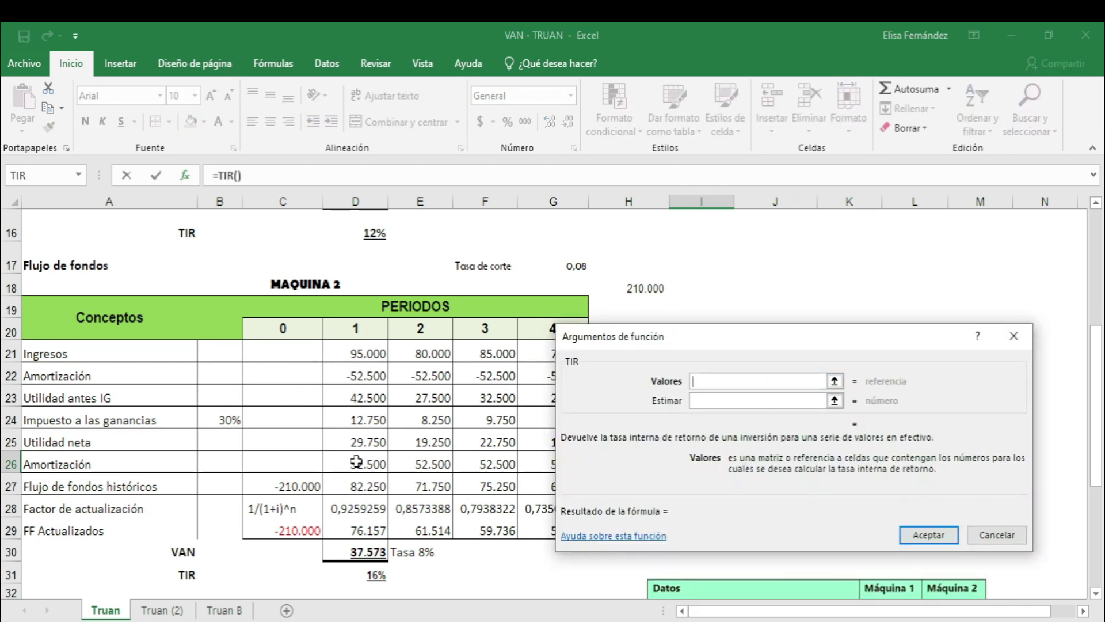
{"action": "left_click_drag", "start_coordinate": [291, 486], "coordinate": [572, 493]}
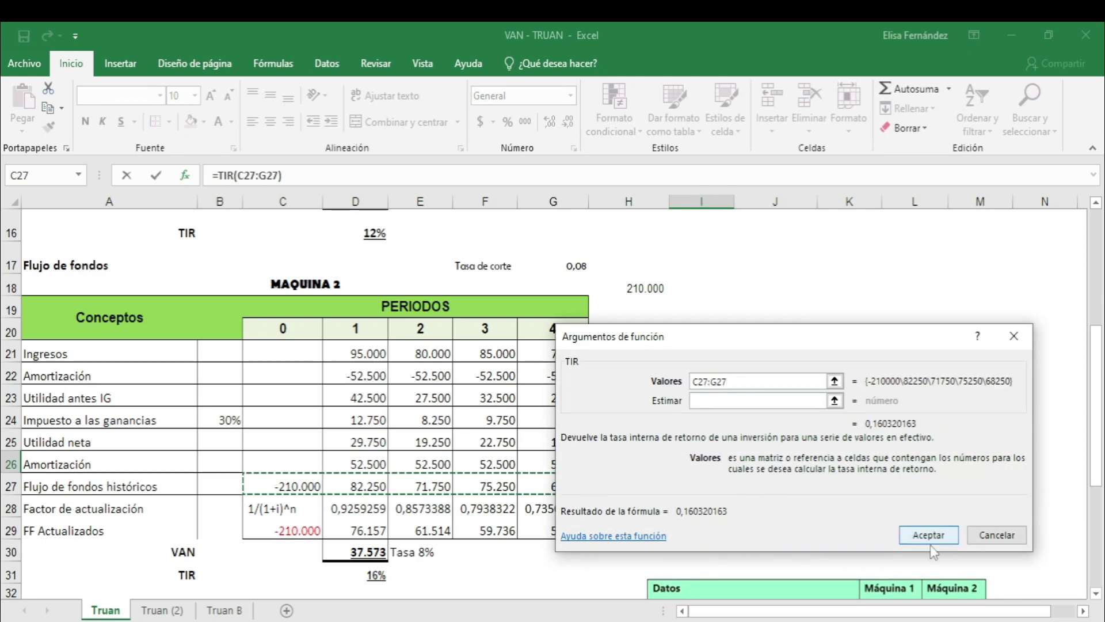
{"action": "left_click", "coordinate": [929, 535]}
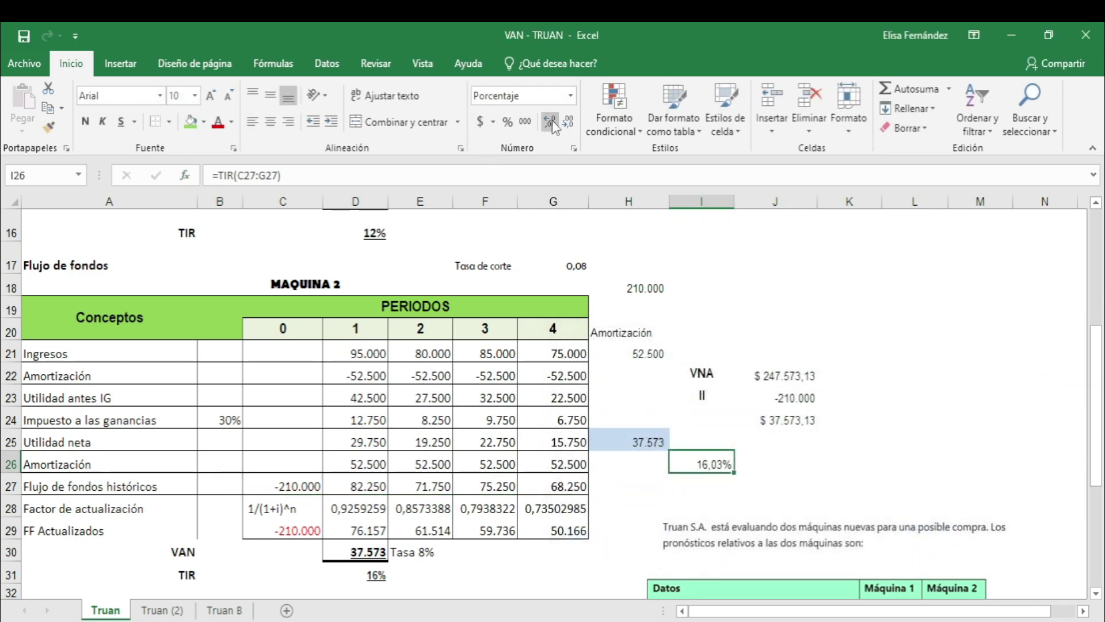
{"action": "scroll", "coordinate": [812, 432], "scroll_direction": "down", "scroll_amount": 1}
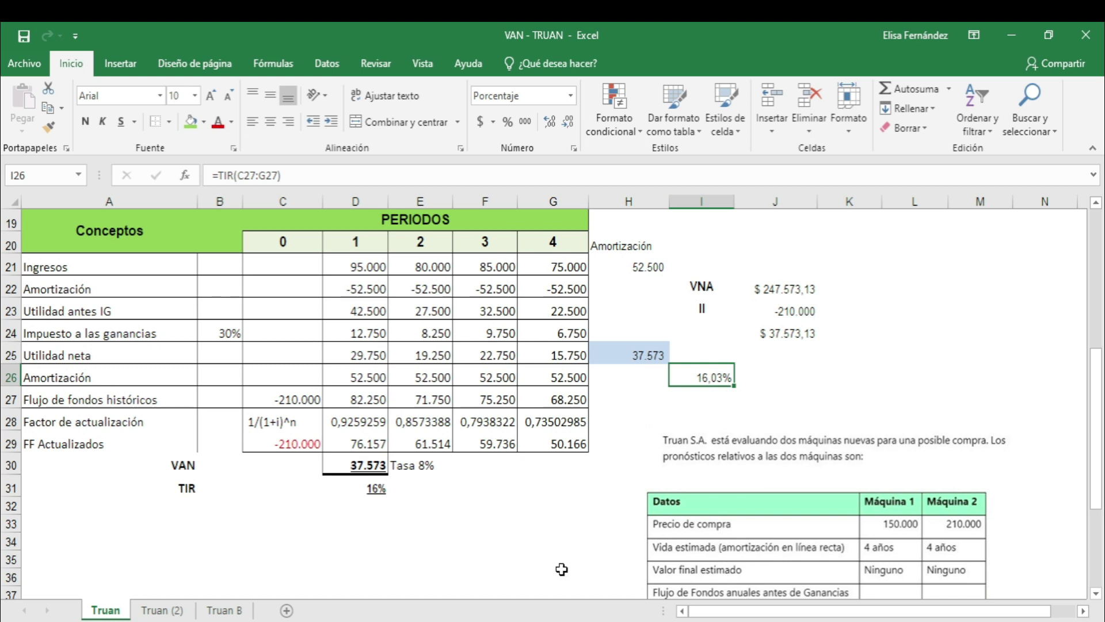
Review the Máquina 2 VAN formula in D30 and TIR formula in D31
{"action": "left_click", "coordinate": [377, 489]}
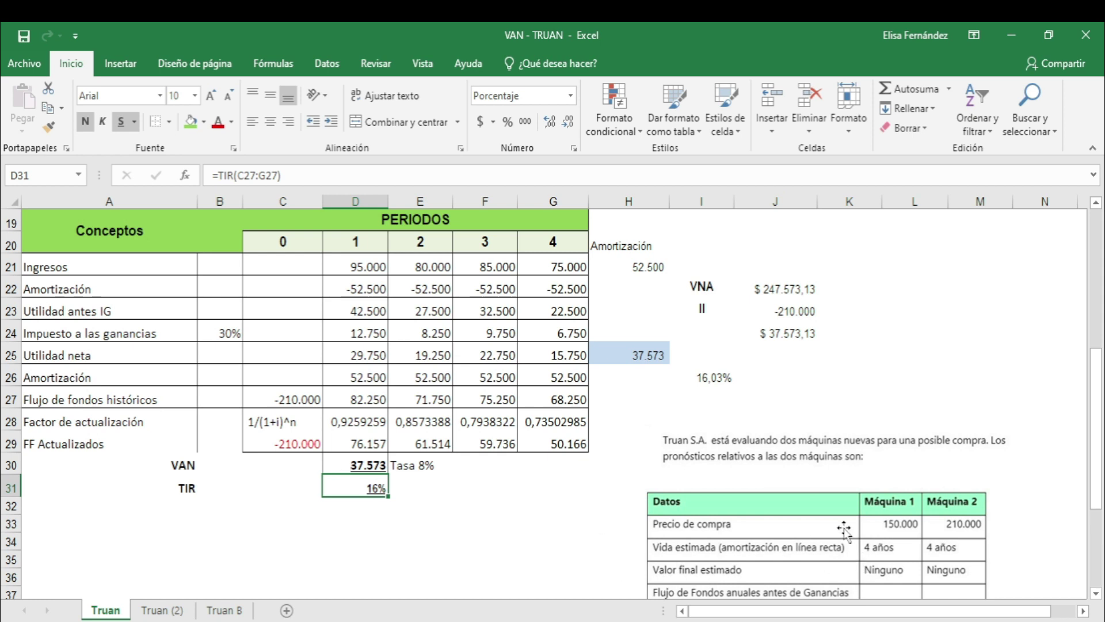
{"action": "scroll", "coordinate": [844, 529], "scroll_direction": "up", "scroll_amount": 1}
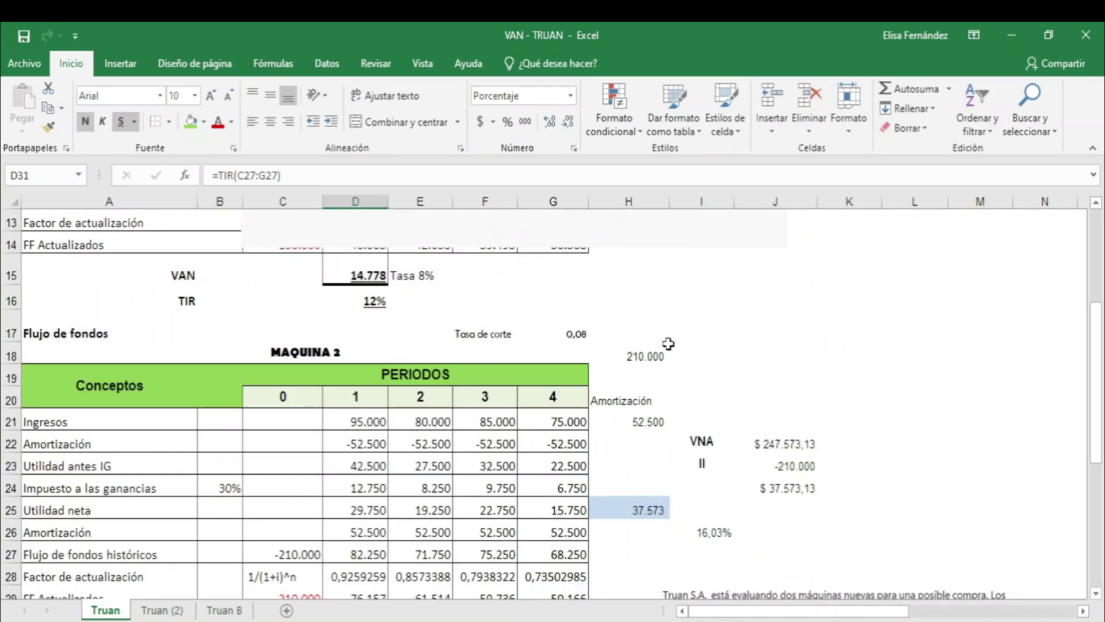
{"action": "scroll", "coordinate": [667, 344], "scroll_direction": "down", "scroll_amount": 1}
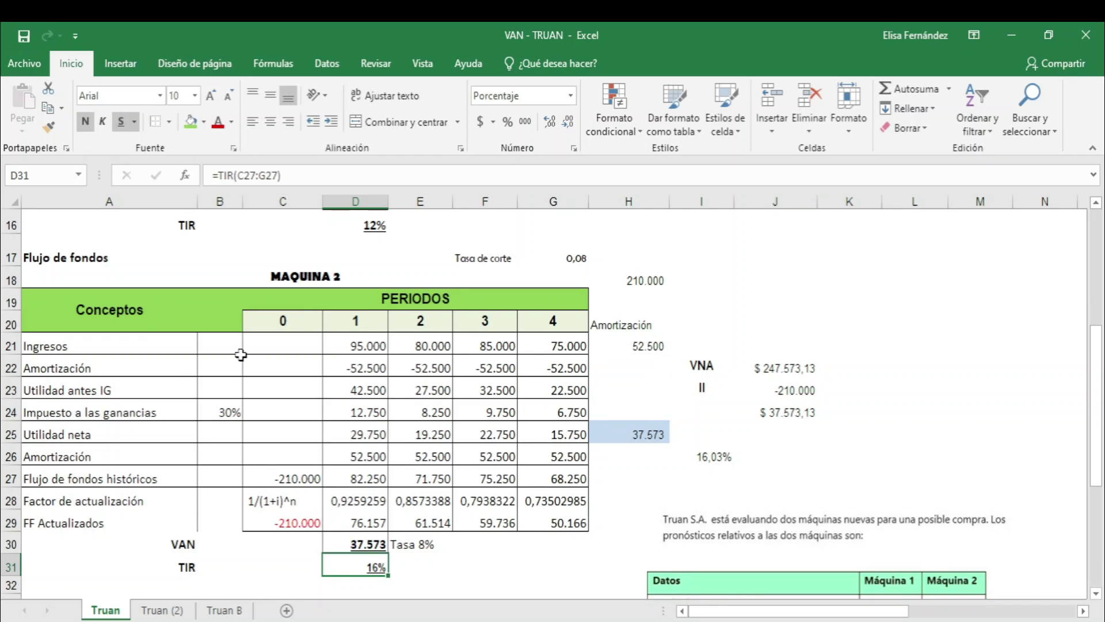
{"action": "left_click", "coordinate": [351, 541]}
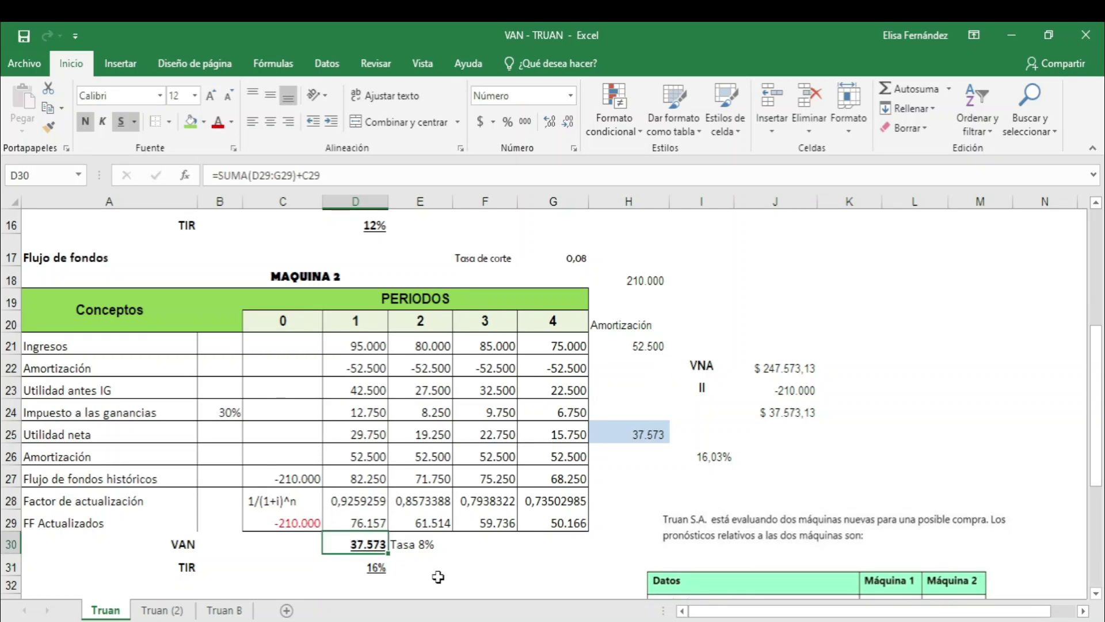
{"action": "left_click", "coordinate": [363, 571]}
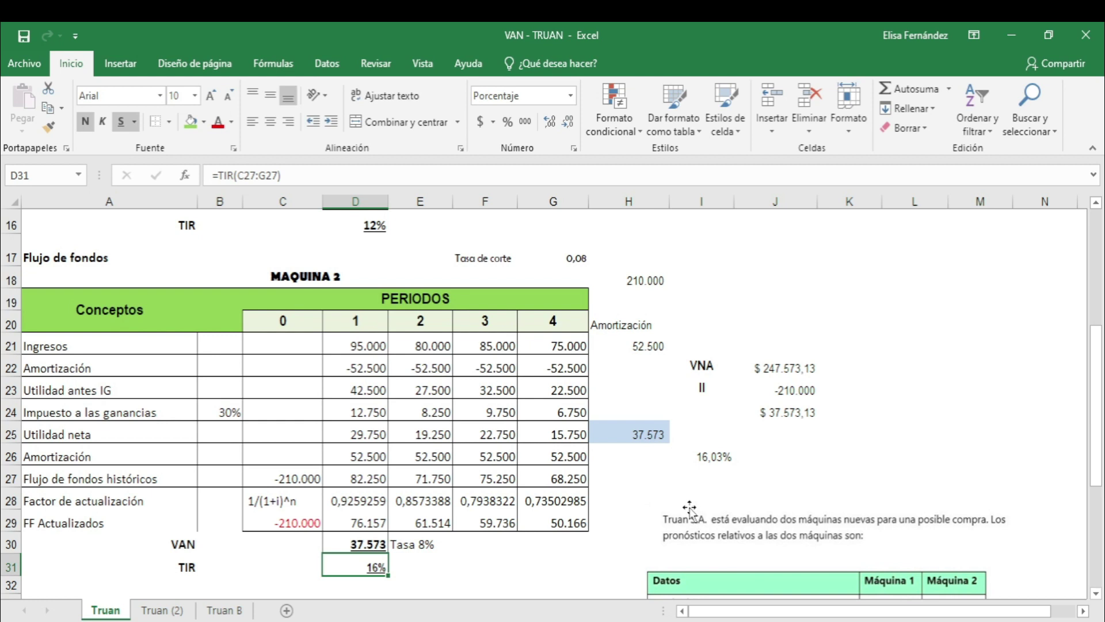
Move the Truan S.A. problem-data image back up to about row 18 beside the Máquina 2 table
{"action": "scroll", "coordinate": [684, 495], "scroll_direction": "up", "scroll_amount": 1}
{"action": "scroll", "coordinate": [683, 495], "scroll_direction": "up", "scroll_amount": 1}
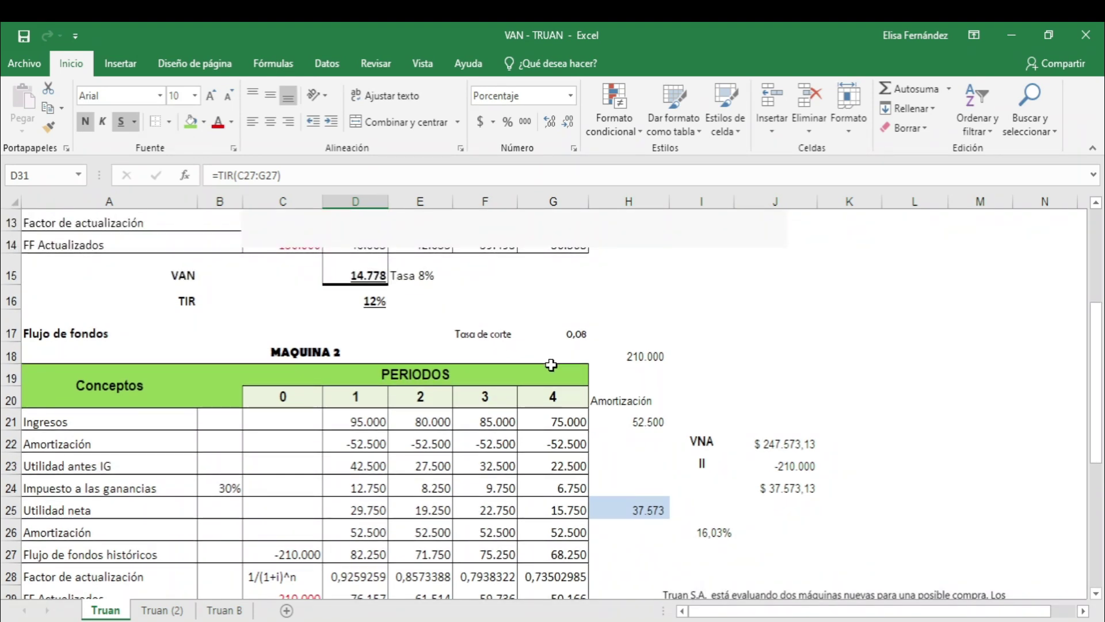
{"action": "scroll", "coordinate": [539, 371], "scroll_direction": "down", "scroll_amount": 1}
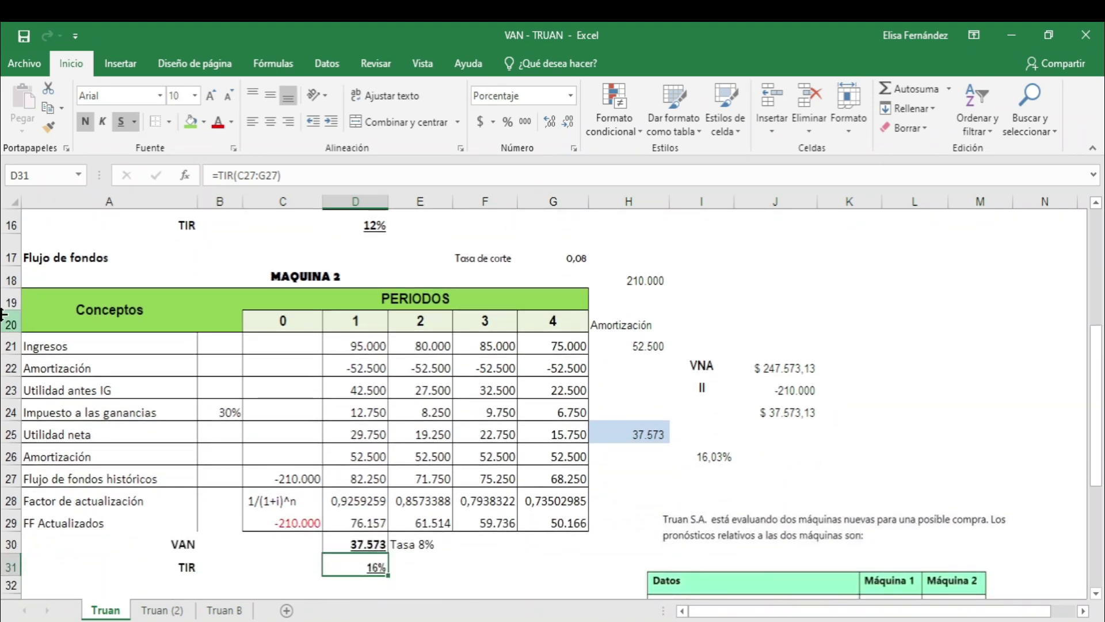
{"action": "left_click_drag", "start_coordinate": [7, 268], "coordinate": [7, 258]}
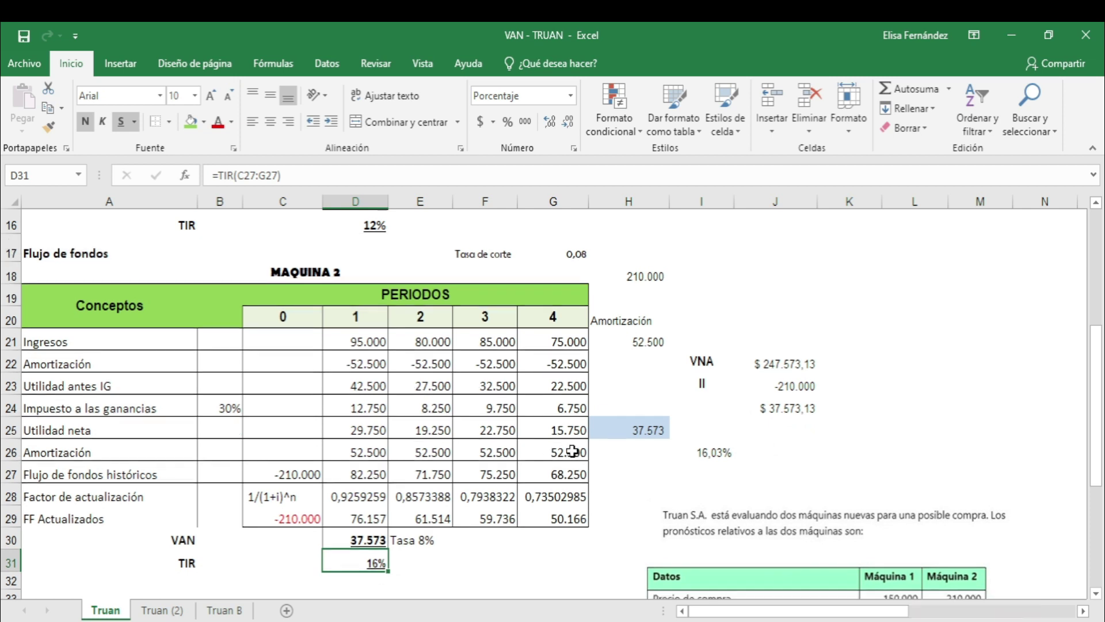
{"action": "left_click_drag", "start_coordinate": [808, 550], "coordinate": [812, 330]}
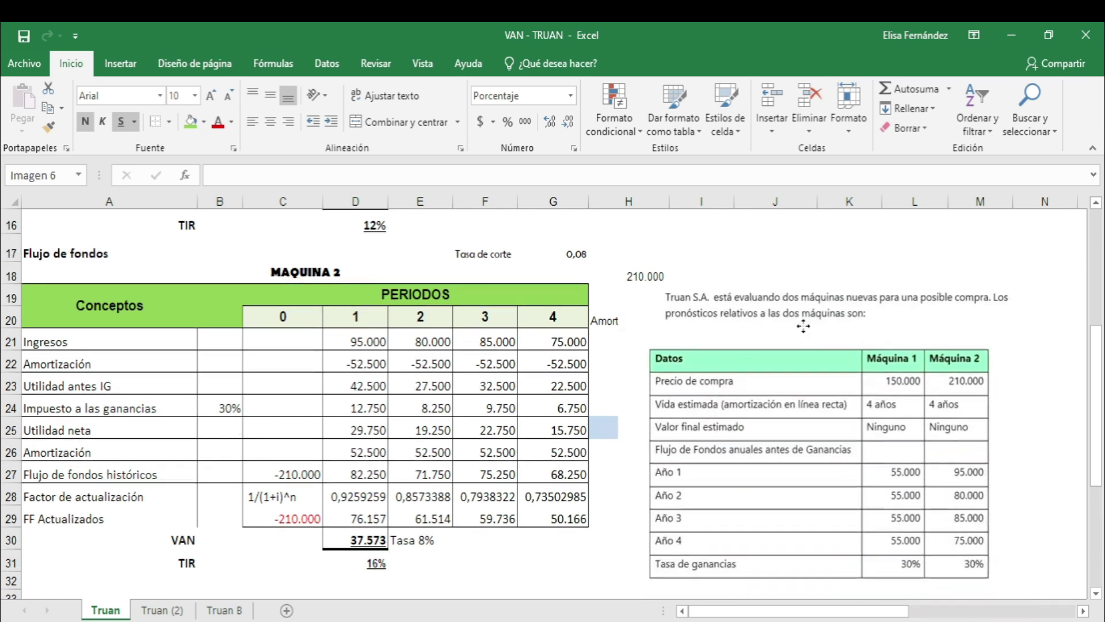